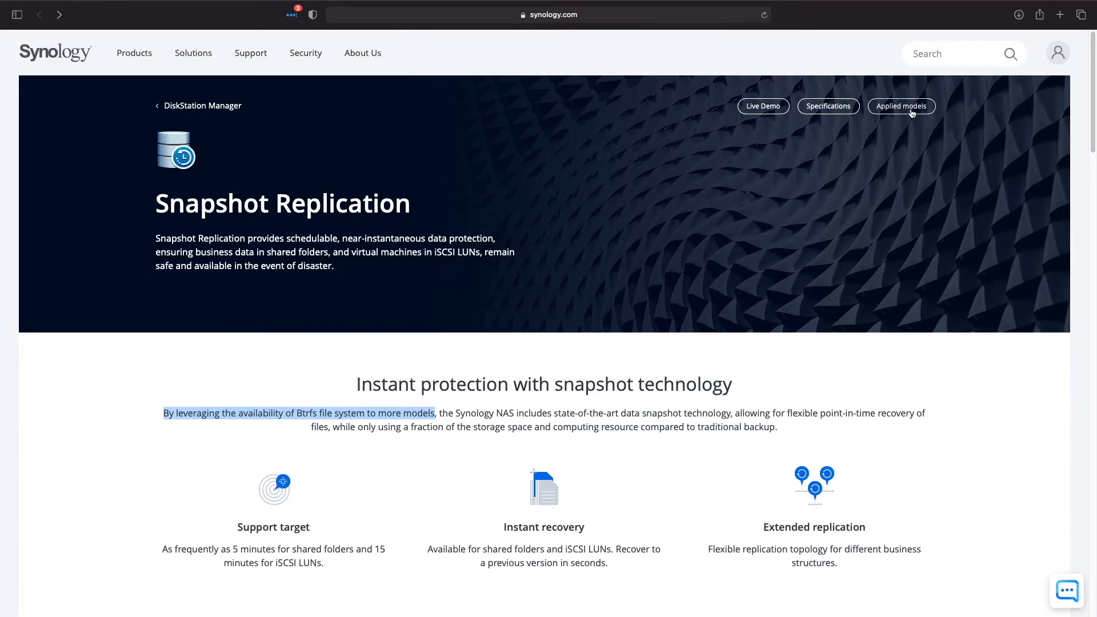
Examine the list of Synology NAS models that support the Snapshot Replication package
{"action": "left_click", "coordinate": [901, 106]}
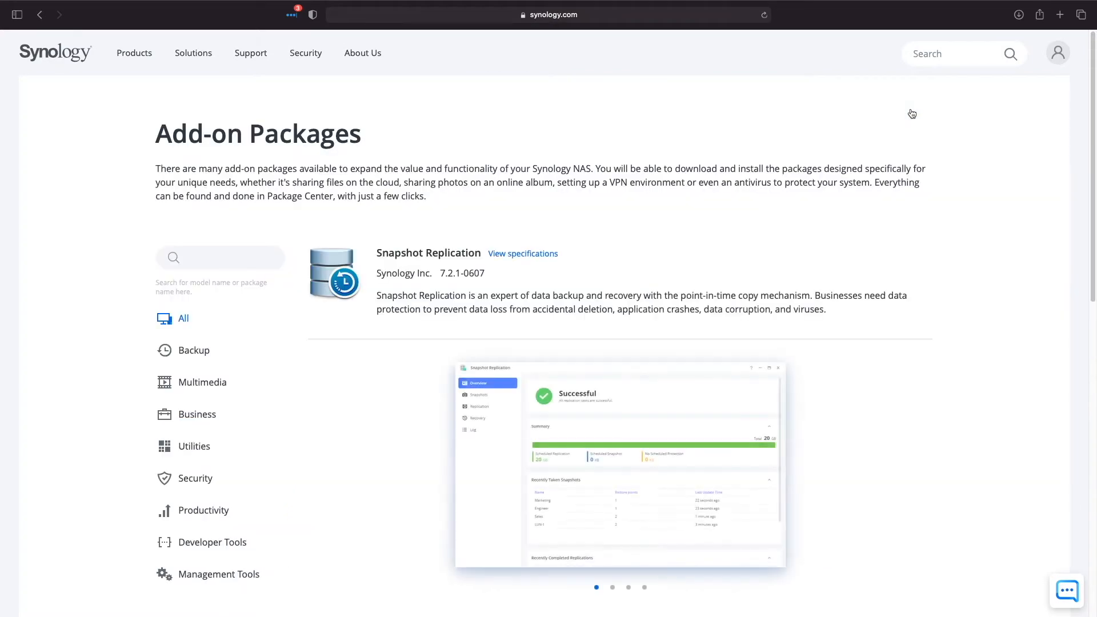
{"action": "scroll", "coordinate": [958, 276], "scroll_direction": "down", "scroll_amount": 4}
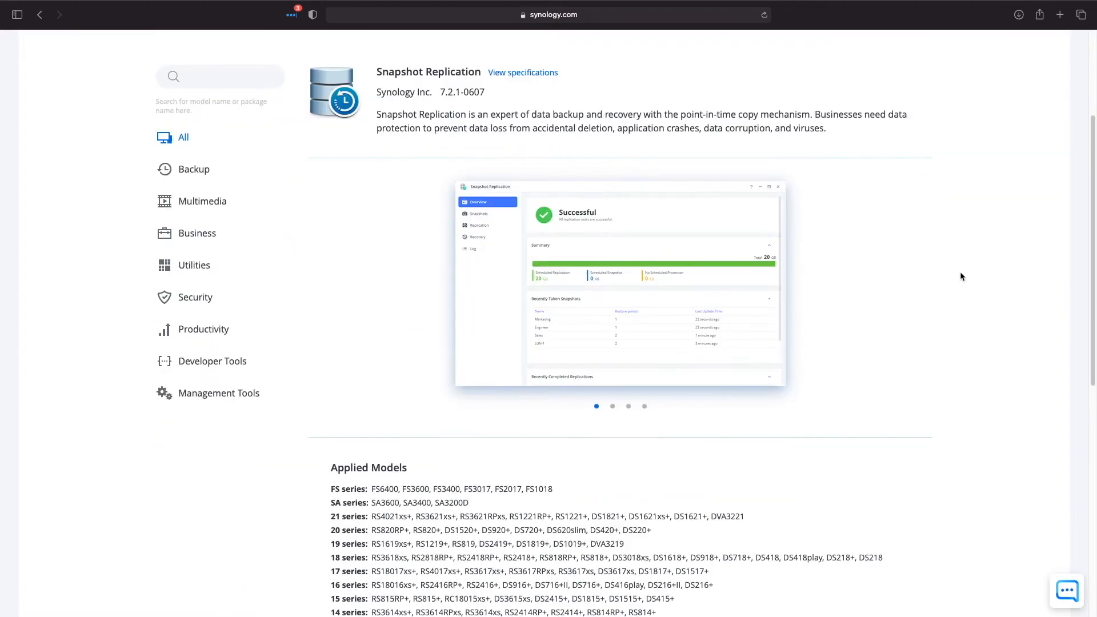
{"action": "scroll", "coordinate": [959, 278], "scroll_direction": "down", "scroll_amount": 2}
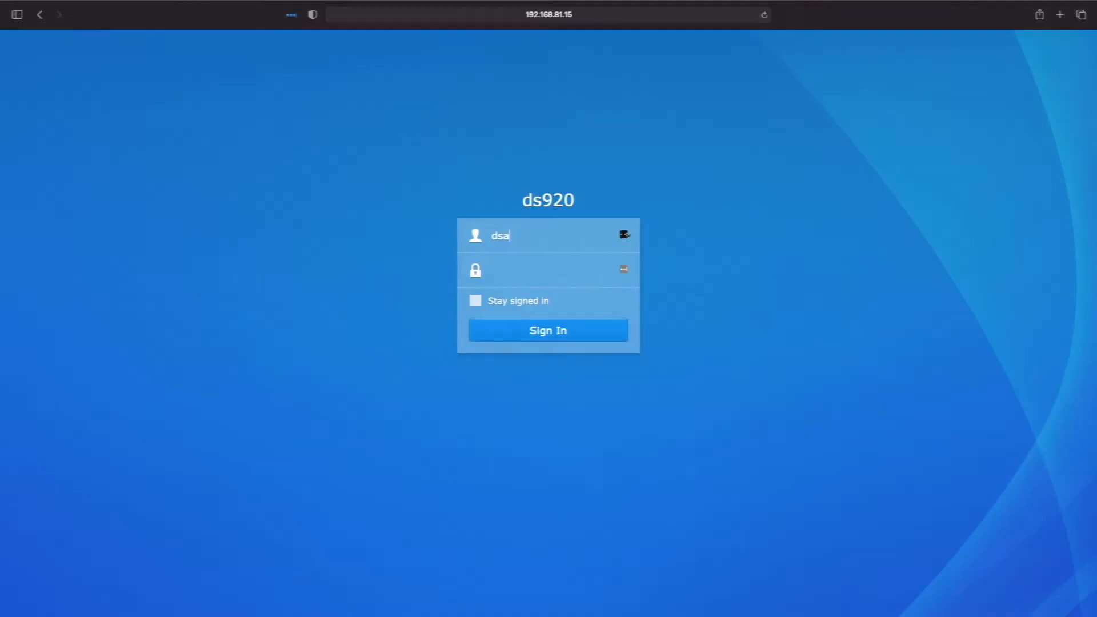
Sign in to the ds920 NAS with the administrator username and account password
{"action": "type", "text": "dmin"}
{"action": "key", "text": "Tab"}
{"action": "type", "text": "*********"}
{"action": "key", "text": "Return"}
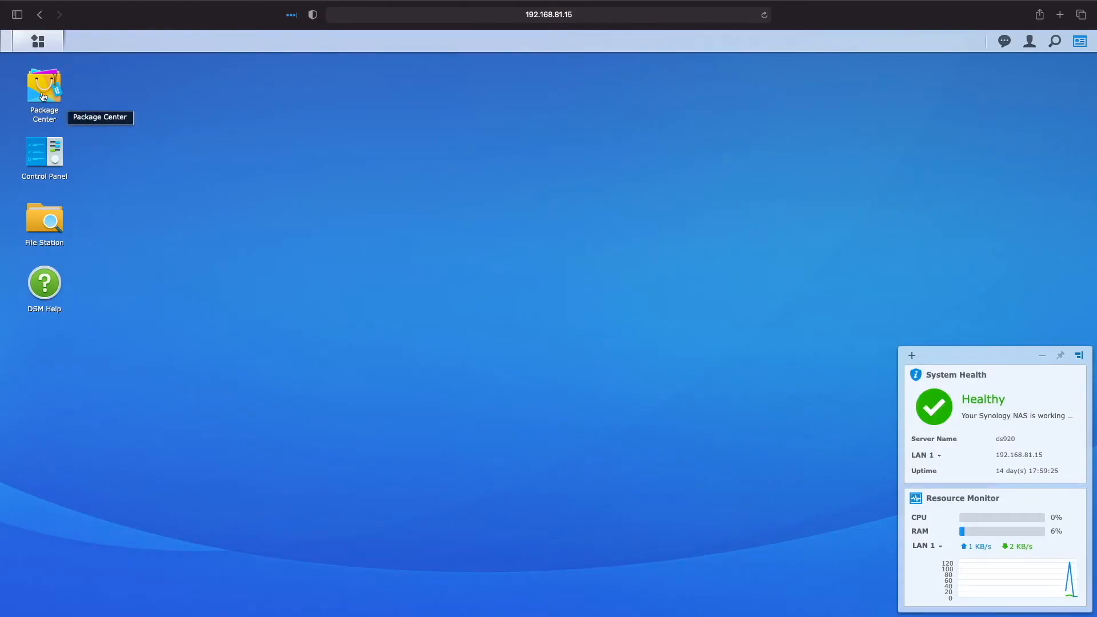
Find the Snapshot Replication package by searching for "snapshot" and install it together with the required Replication Service
{"action": "left_click", "coordinate": [43, 97]}
{"action": "left_click", "coordinate": [262, 147]}
{"action": "type", "text": "snapshot"}
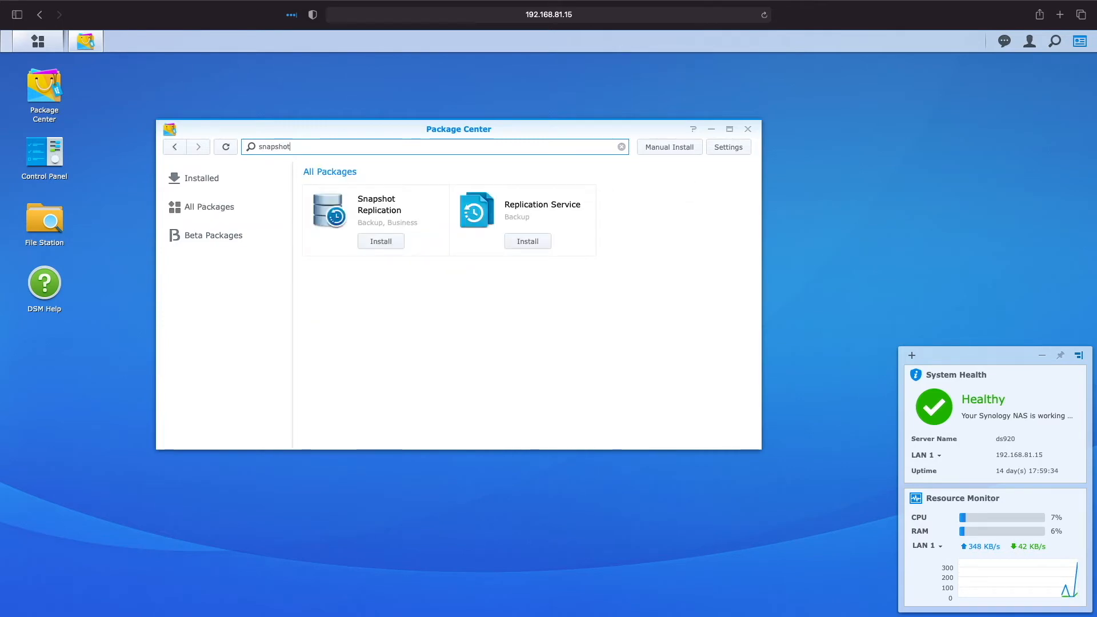
{"action": "left_click", "coordinate": [392, 249]}
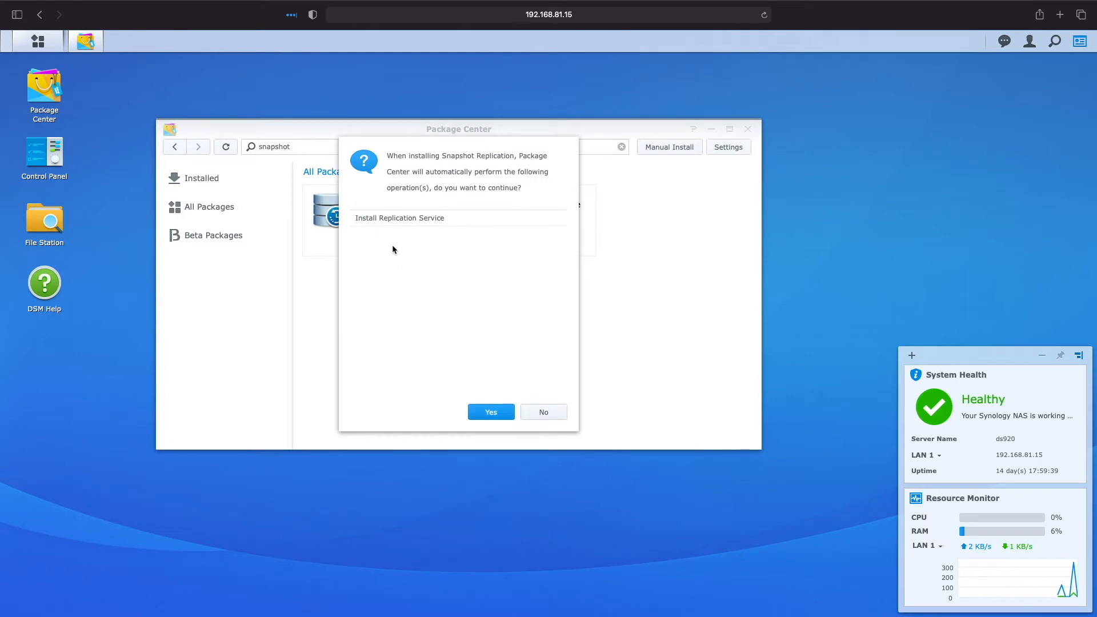
{"action": "left_click", "coordinate": [488, 412]}
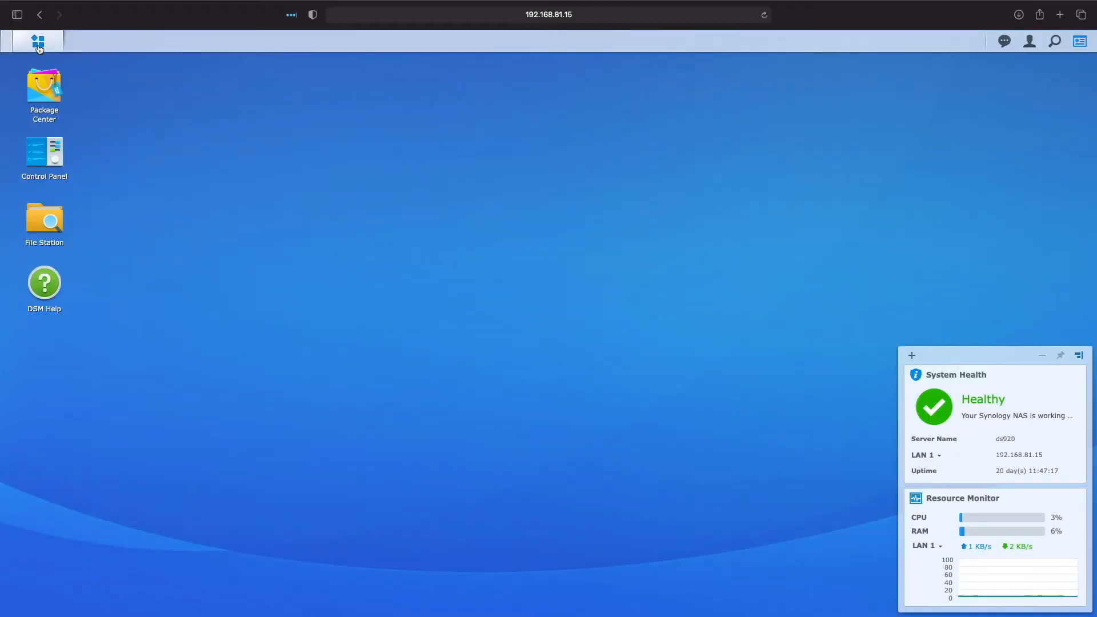
Launch Snapshot Replication and accept the notice about optimizing replication performance
{"action": "left_click", "coordinate": [39, 45]}
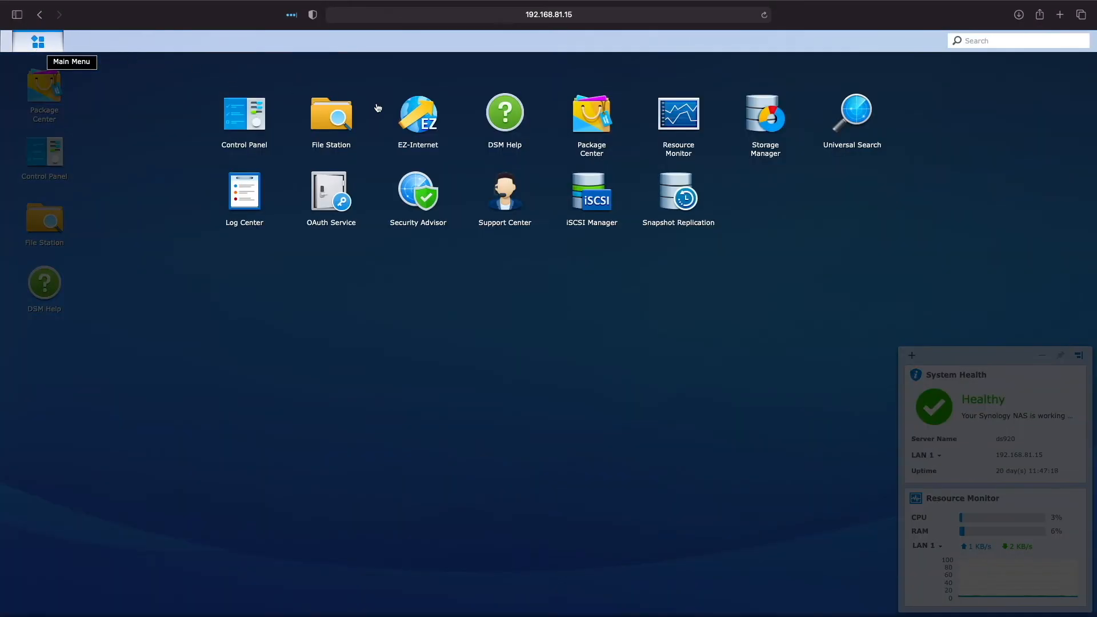
{"action": "left_click", "coordinate": [682, 196]}
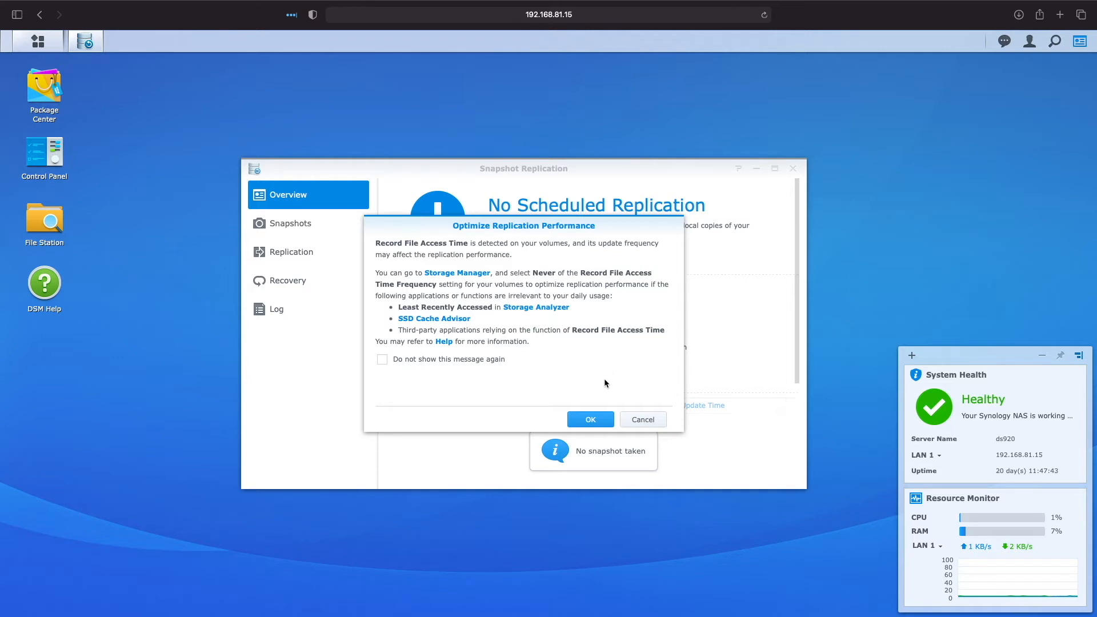
{"action": "left_click", "coordinate": [597, 421]}
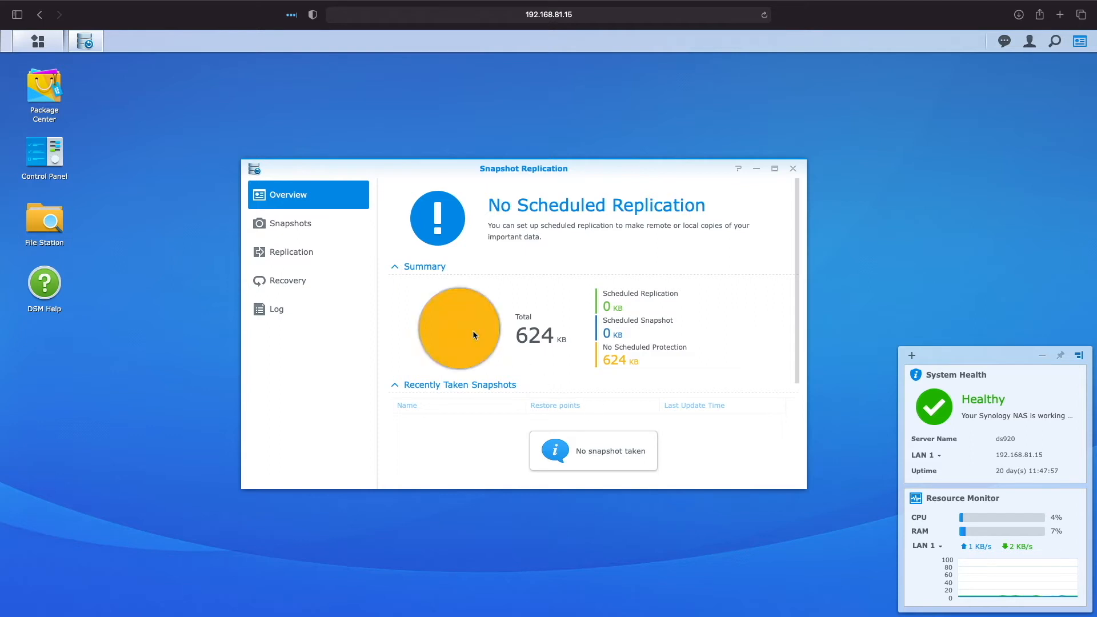
Show the shared folders available for snapshots and look through EMPLOYEE POLICIES, homes and SHARED
{"action": "left_click", "coordinate": [304, 228]}
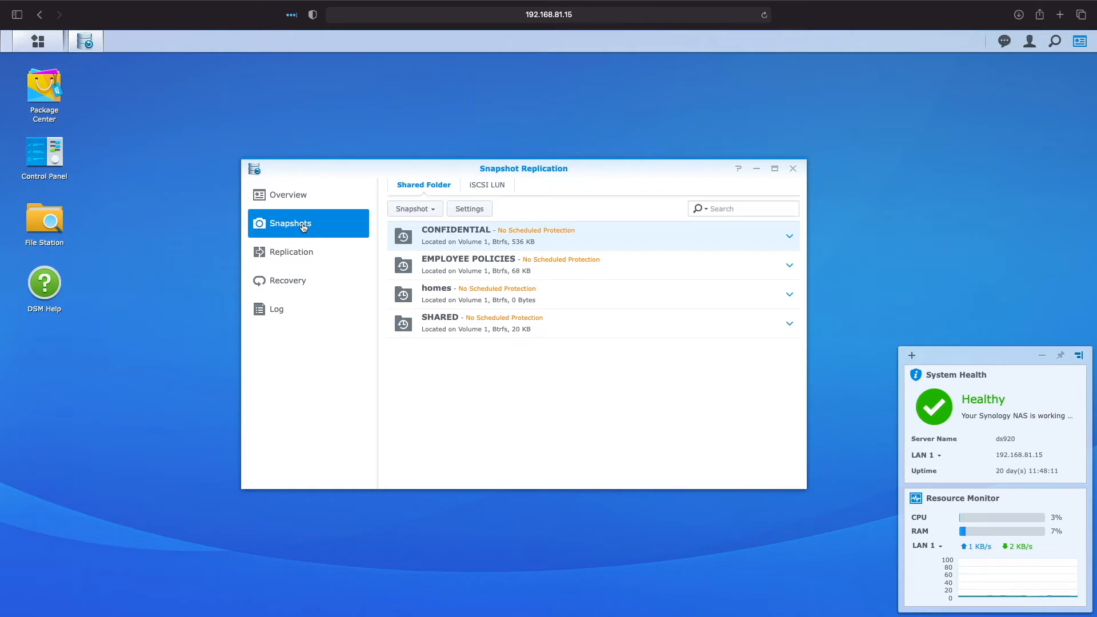
{"action": "left_click", "coordinate": [442, 271]}
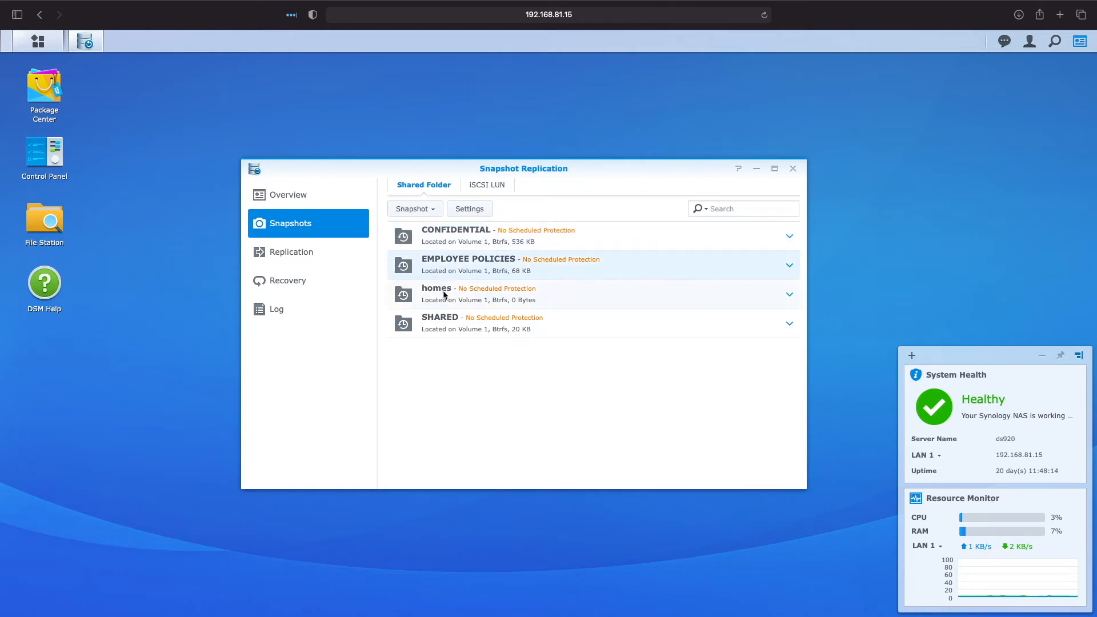
{"action": "left_click", "coordinate": [444, 294]}
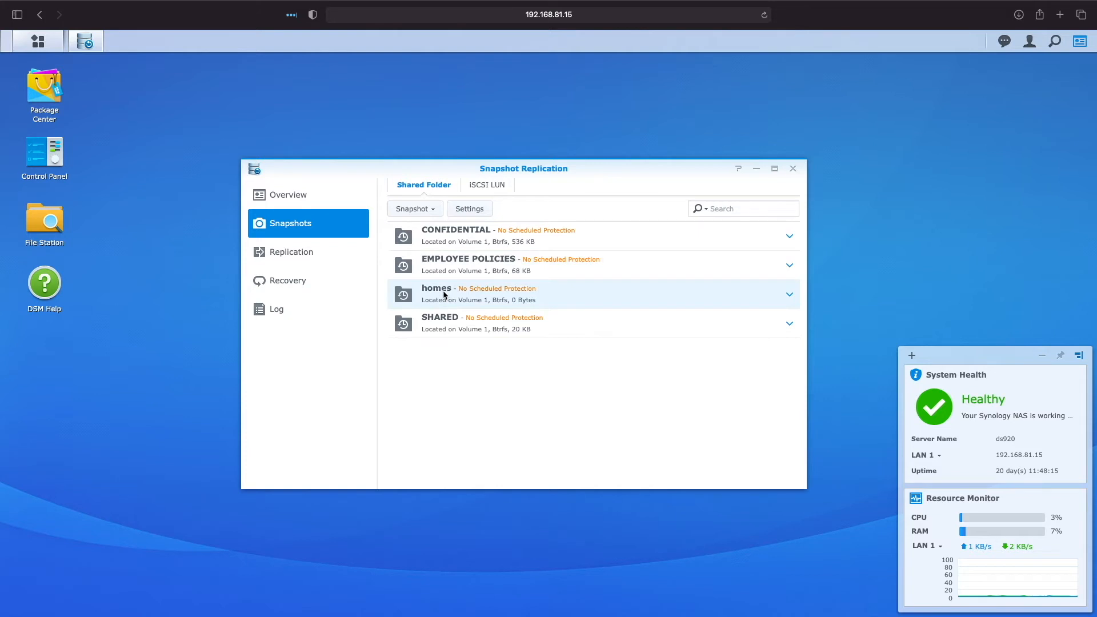
{"action": "left_click", "coordinate": [450, 327]}
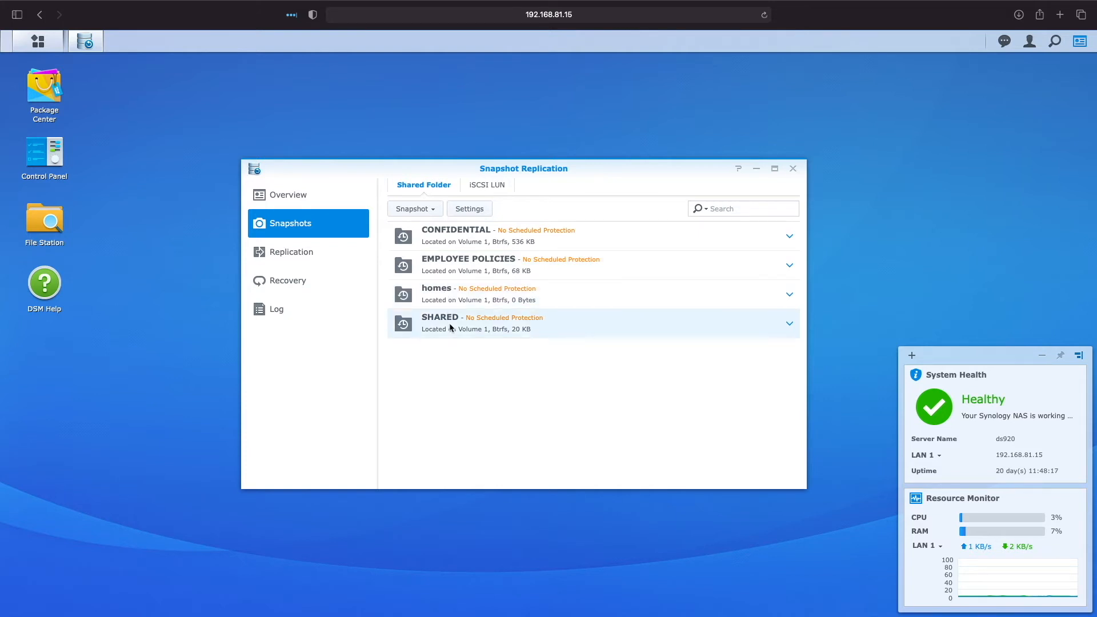
Take a locked snapshot of the CONFIDENTIAL shared folder with the description "pre-ransomware-snapshot"
{"action": "left_click", "coordinate": [449, 243]}
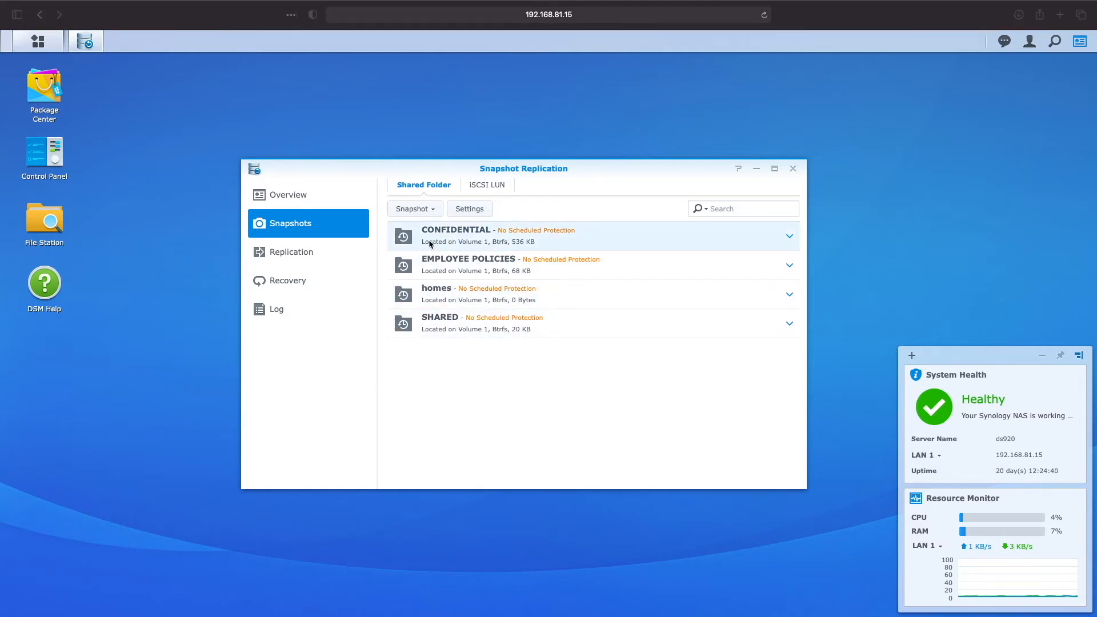
{"action": "left_click", "coordinate": [424, 210]}
{"action": "left_click", "coordinate": [429, 227]}
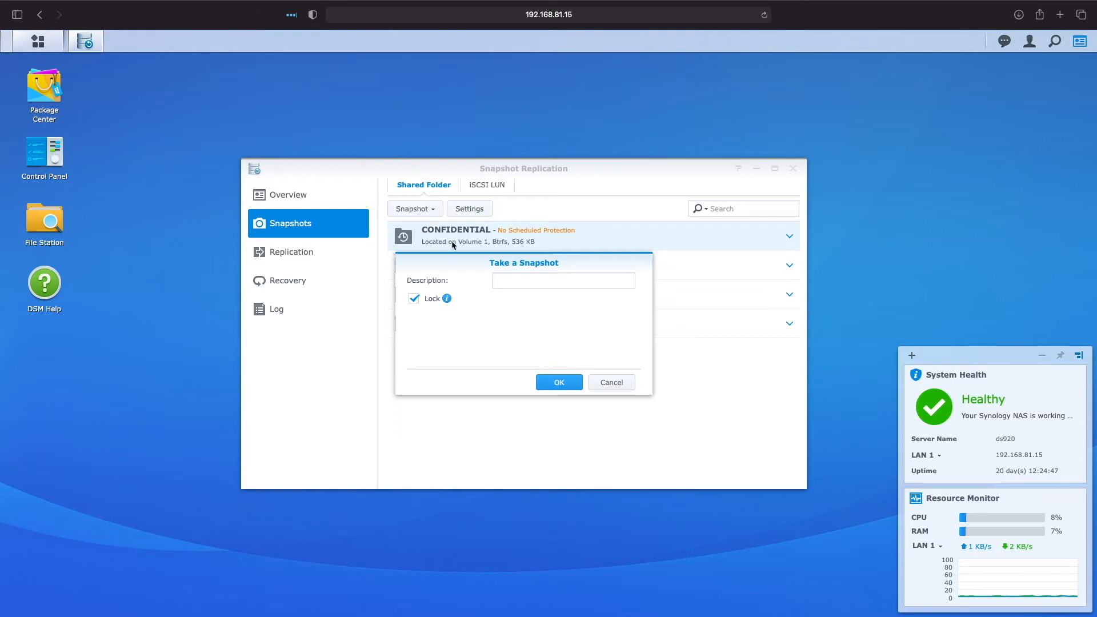
{"action": "left_click", "coordinate": [499, 279]}
{"action": "type", "text": "pre"}
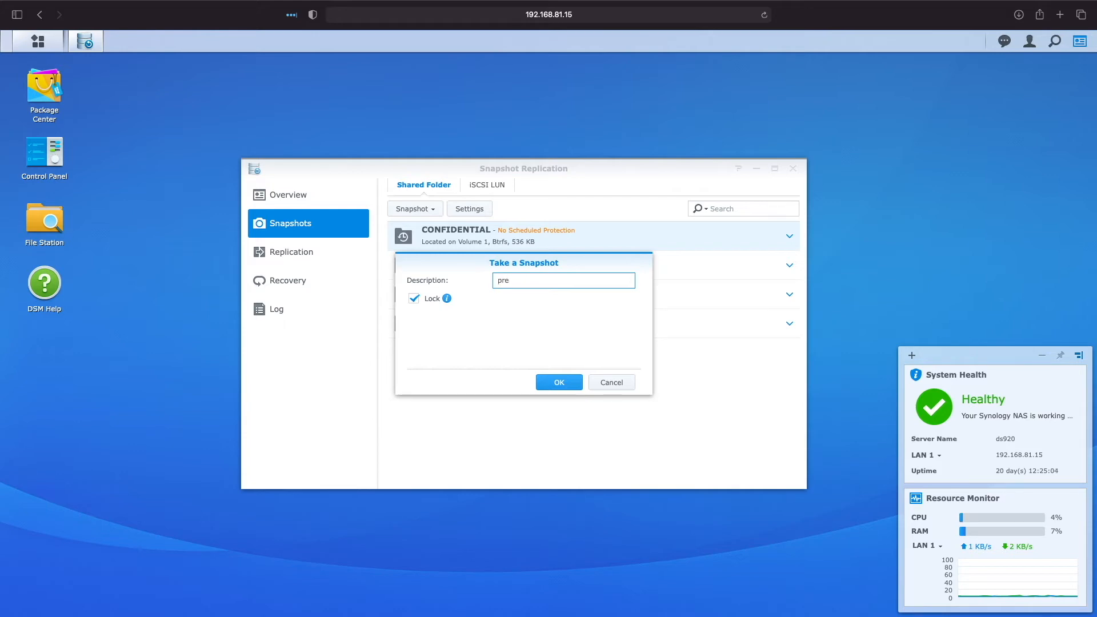
{"action": "type", "text": "-ransomware-snapshot"}
{"action": "left_click", "coordinate": [567, 385]}
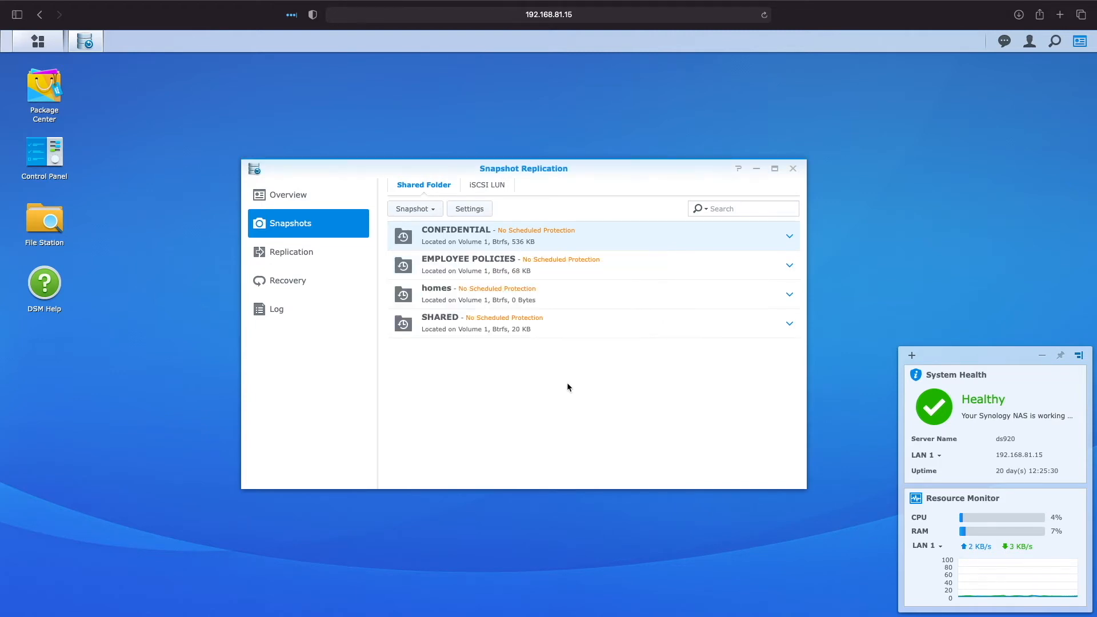
Browse the contents of CONFIDENTIAL's pre-ransomware-snapshot, enabling snapshot visibility for the shared folder, and close the file view
{"action": "left_click", "coordinate": [425, 213]}
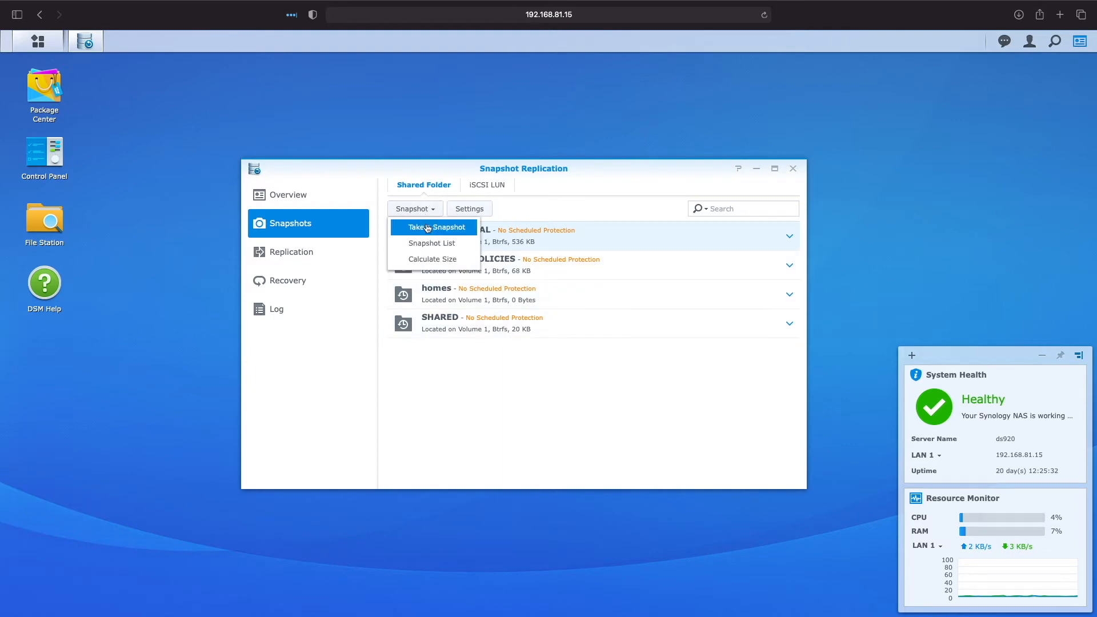
{"action": "left_click", "coordinate": [428, 246]}
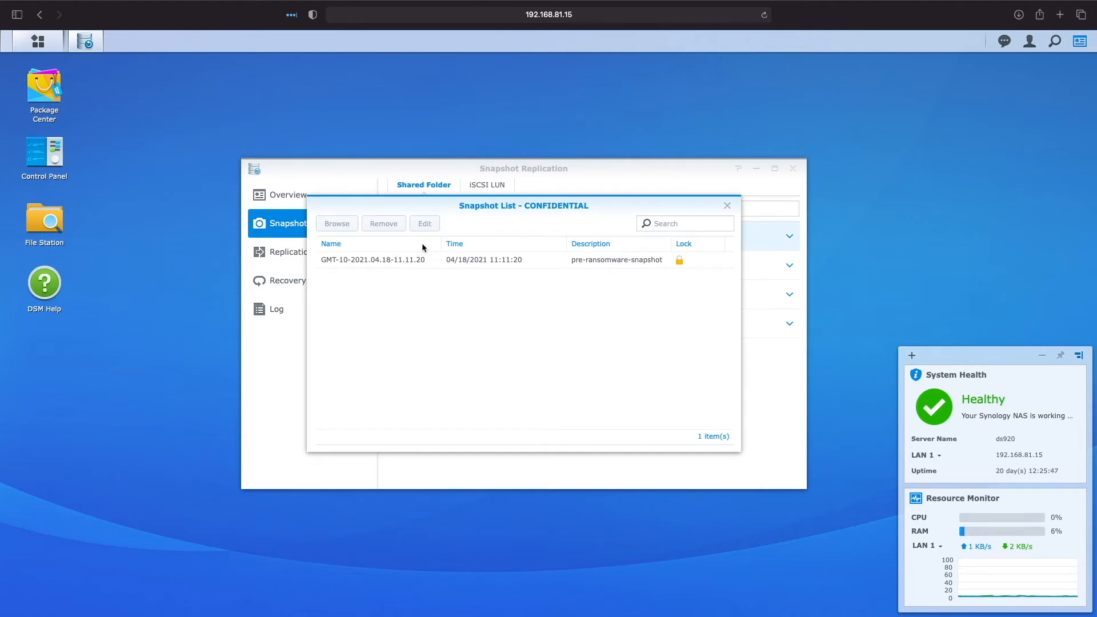
{"action": "left_click", "coordinate": [388, 260]}
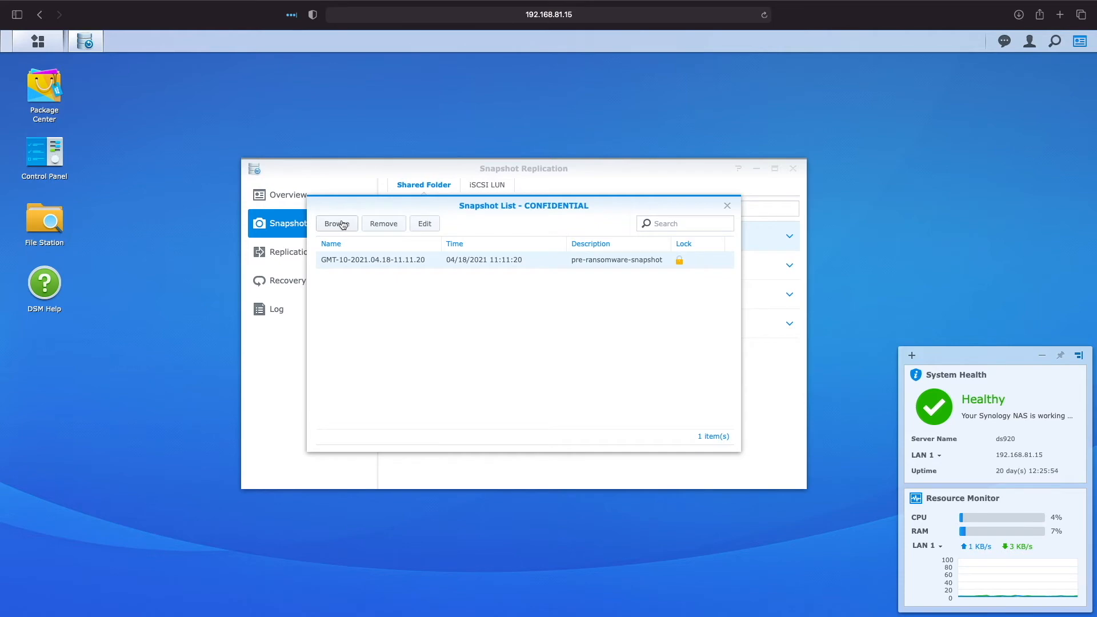
{"action": "left_click", "coordinate": [342, 224]}
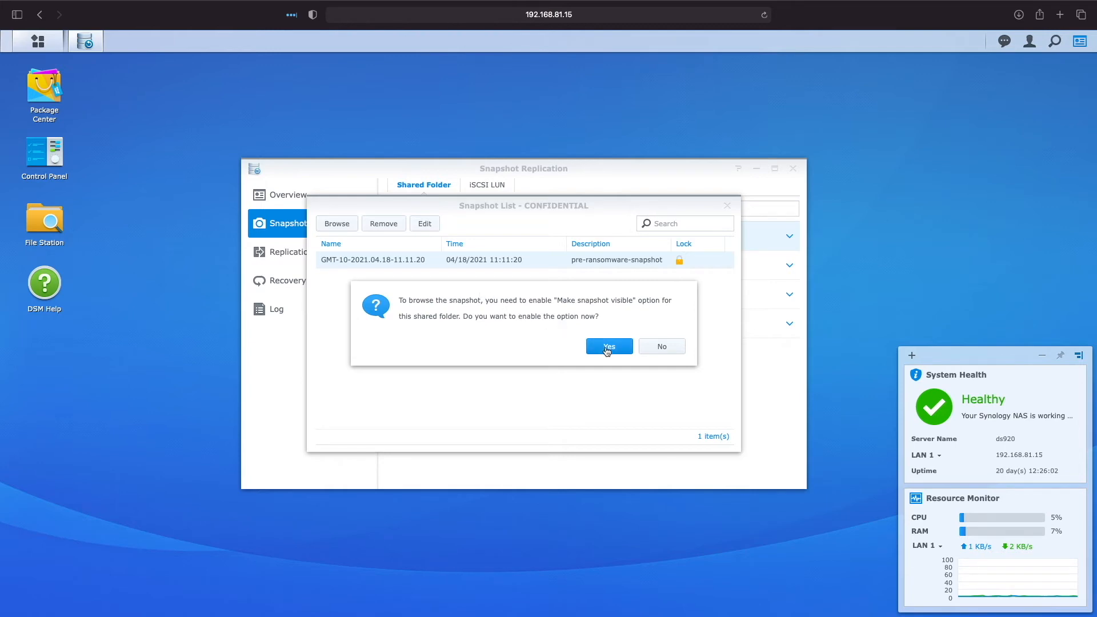
{"action": "left_click", "coordinate": [607, 347]}
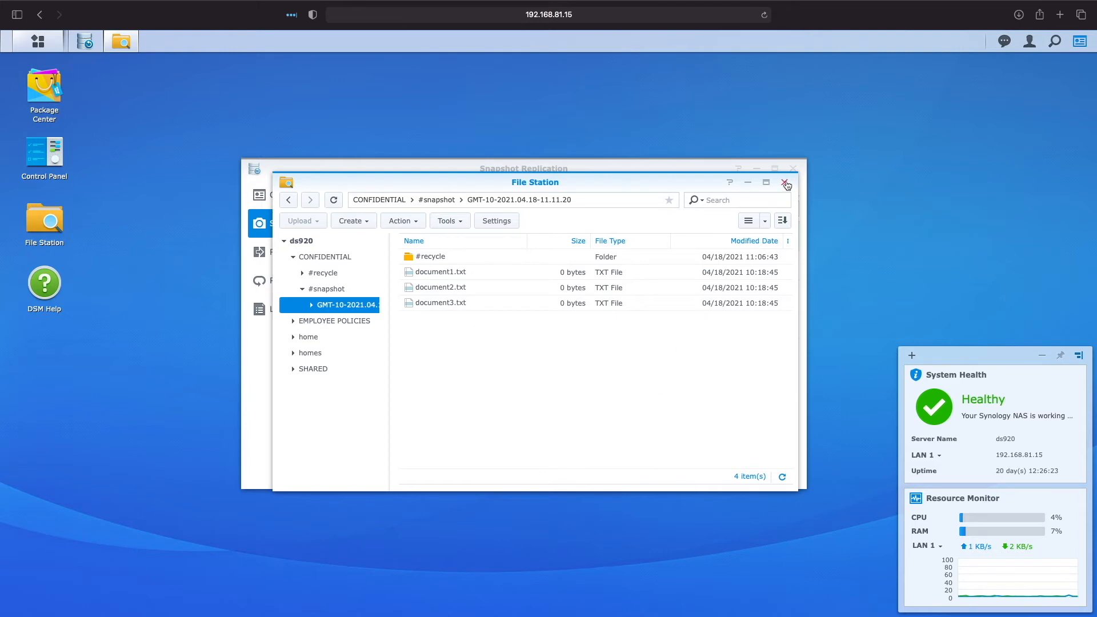
{"action": "left_click", "coordinate": [785, 183]}
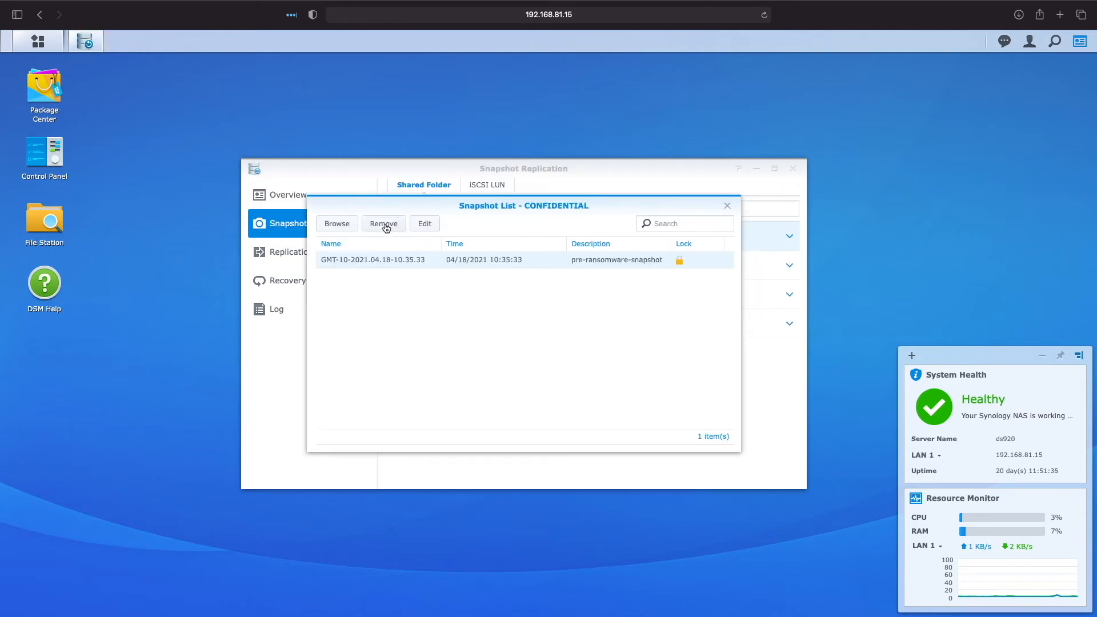
Review the remove and edit options of CONFIDENTIAL's snapshot, cancelling both, and close the snapshot list
{"action": "left_click", "coordinate": [383, 224]}
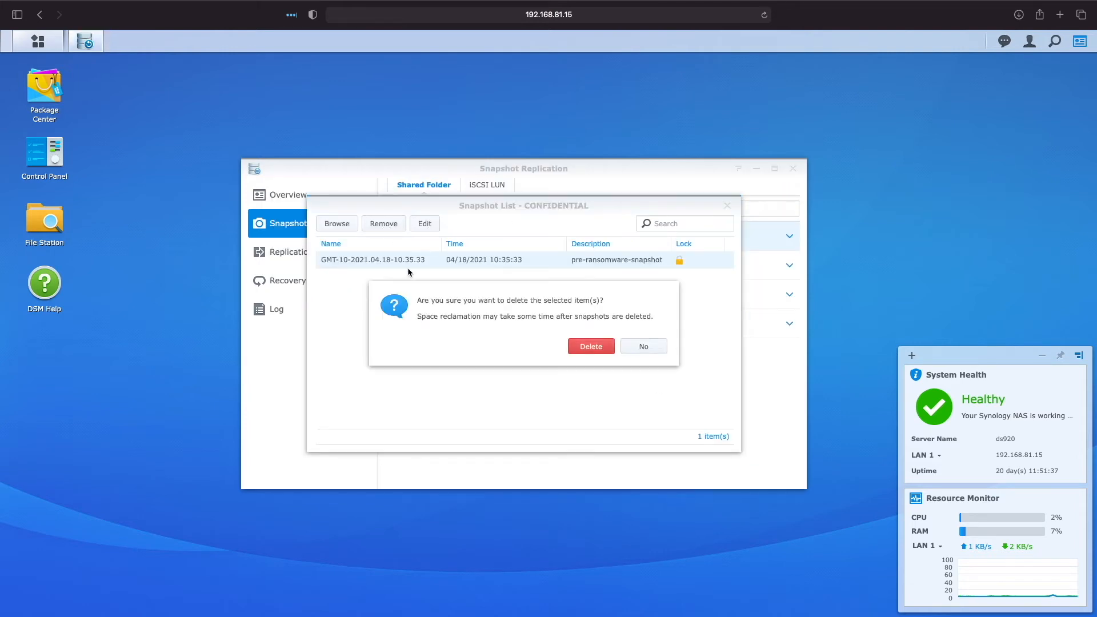
{"action": "left_click", "coordinate": [642, 346]}
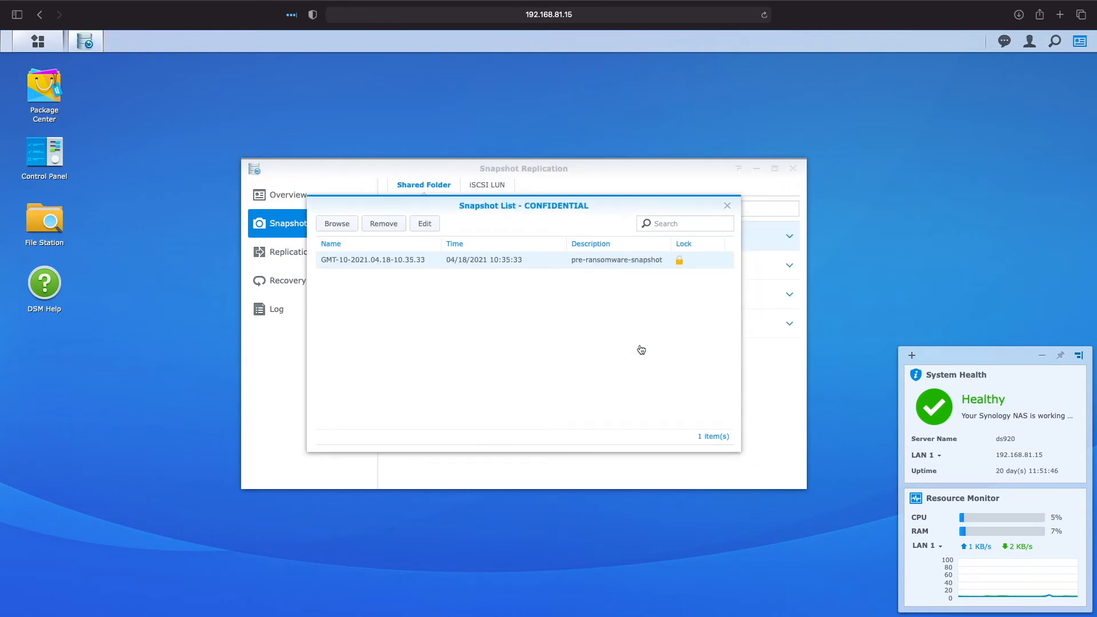
{"action": "left_click", "coordinate": [426, 224]}
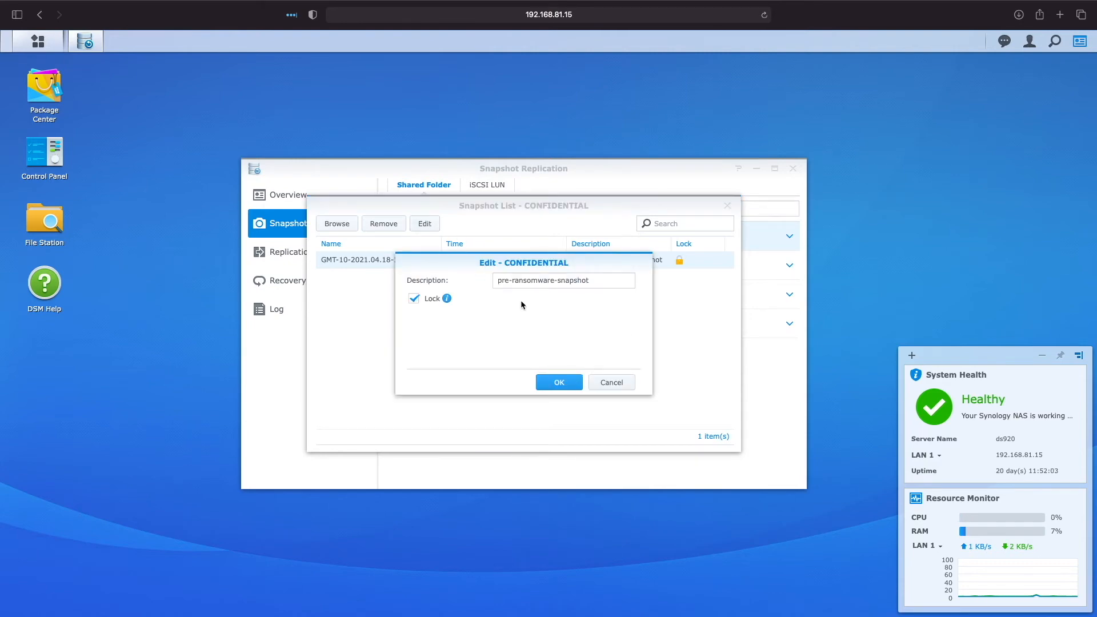
{"action": "left_click", "coordinate": [611, 383]}
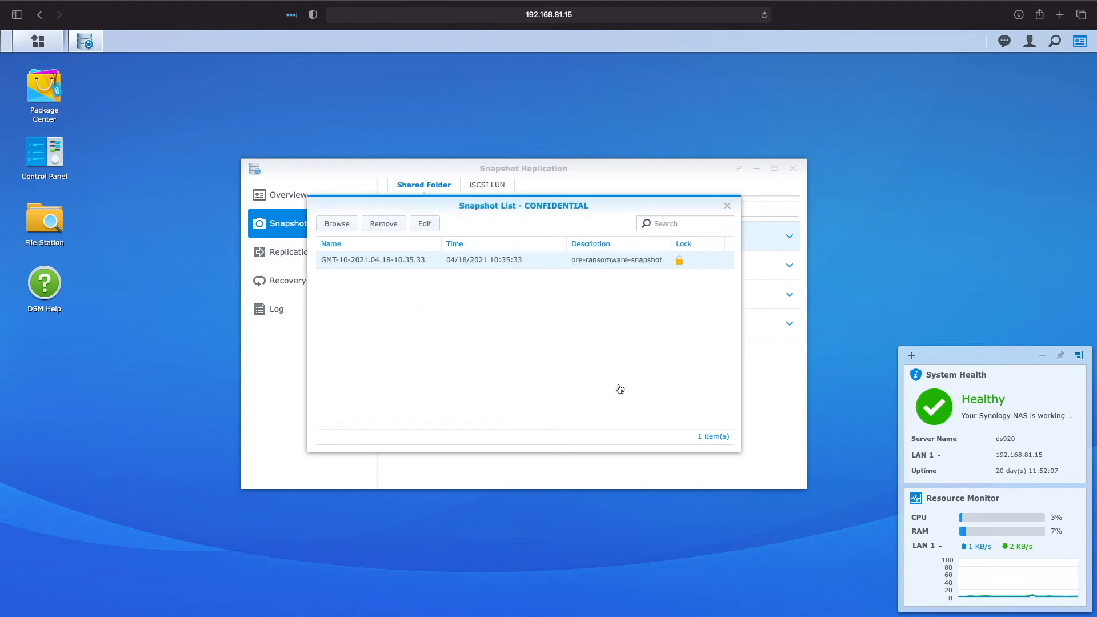
{"action": "left_click", "coordinate": [726, 207]}
Examine the snapshot storage usage calculation options for CONFIDENTIAL and leave without calculating
{"action": "left_click", "coordinate": [433, 210]}
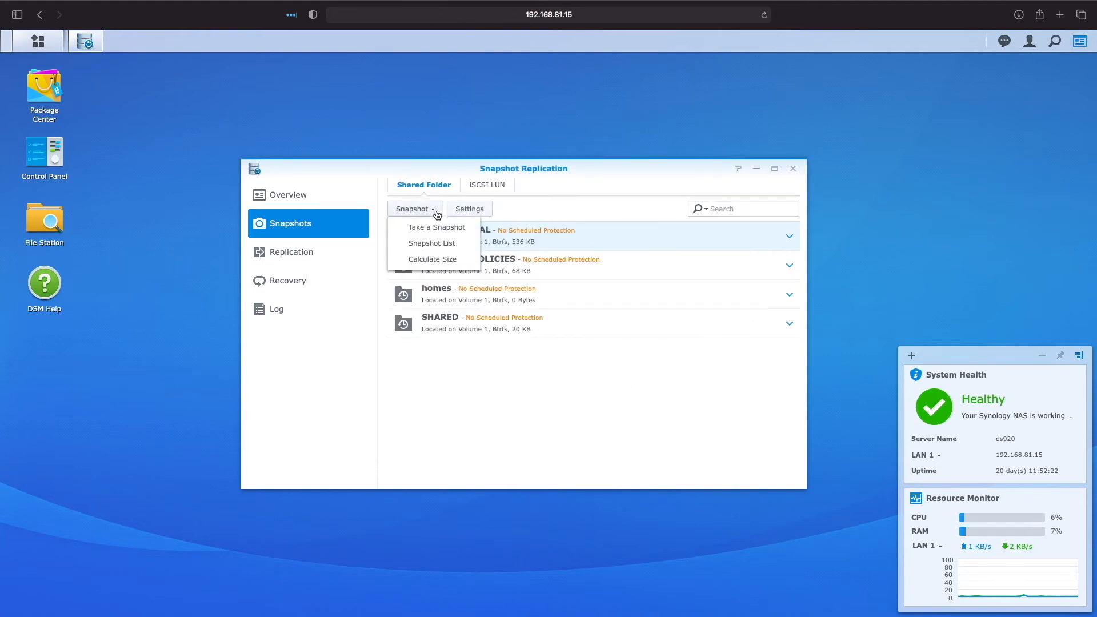
{"action": "left_click", "coordinate": [433, 260]}
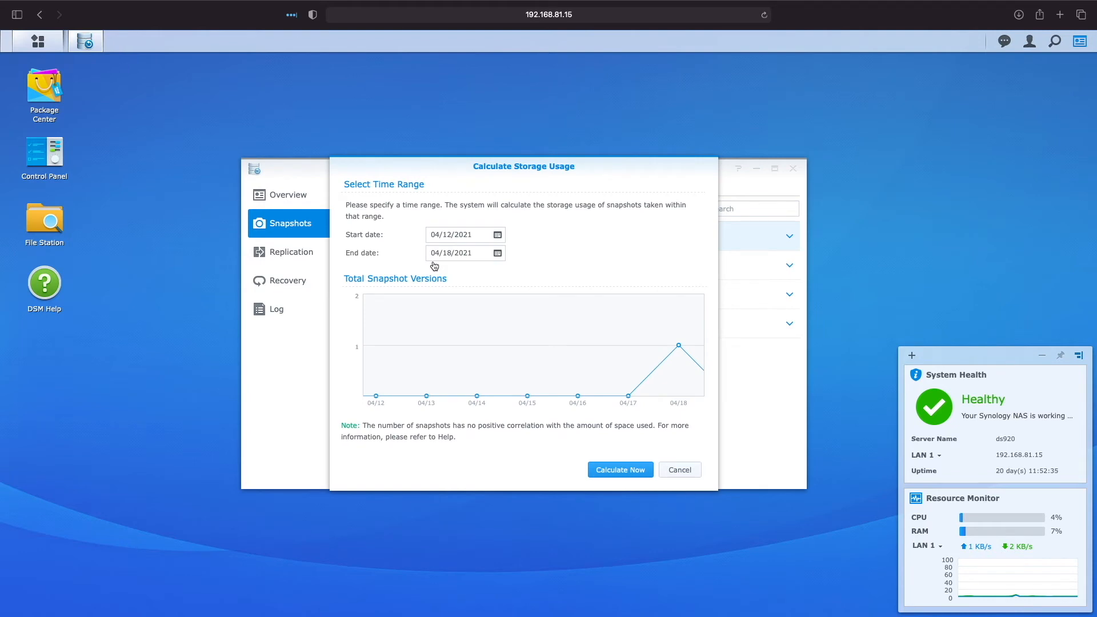
{"action": "left_click", "coordinate": [683, 470]}
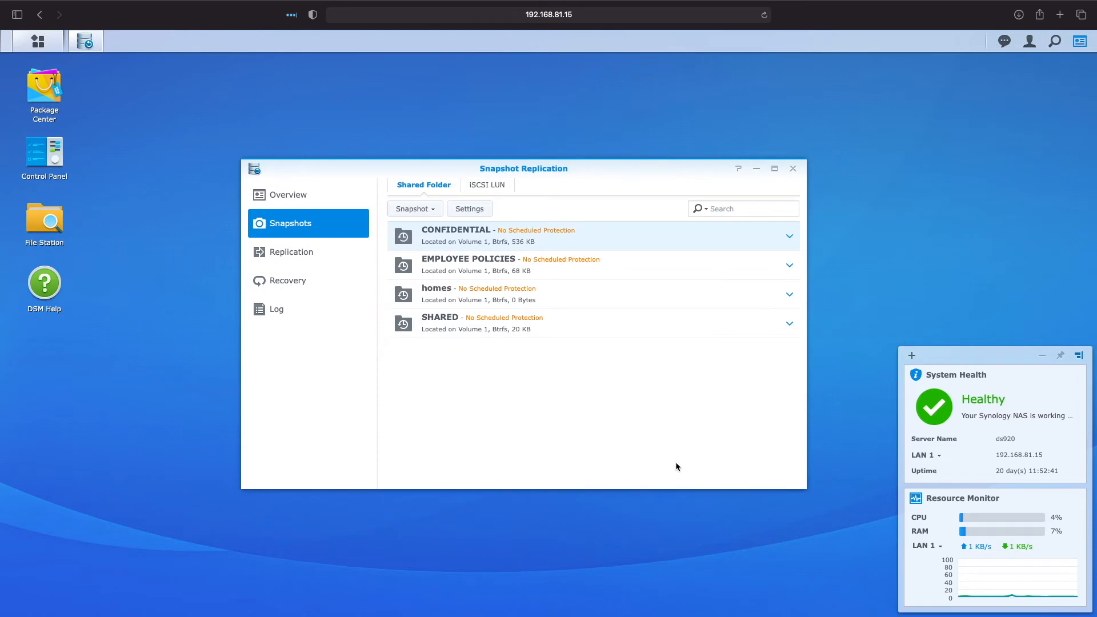
Enable the snapshot schedule for the CONFIDENTIAL shared folder and limit its days to Monday, Wednesday and Friday
{"action": "left_click", "coordinate": [477, 214]}
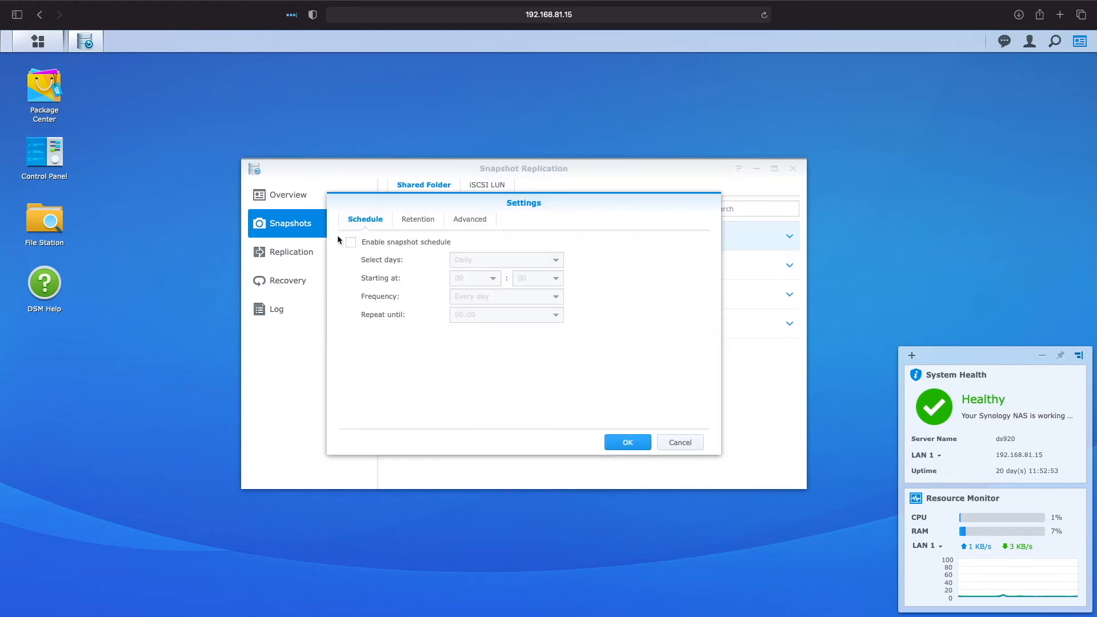
{"action": "left_click", "coordinate": [350, 242]}
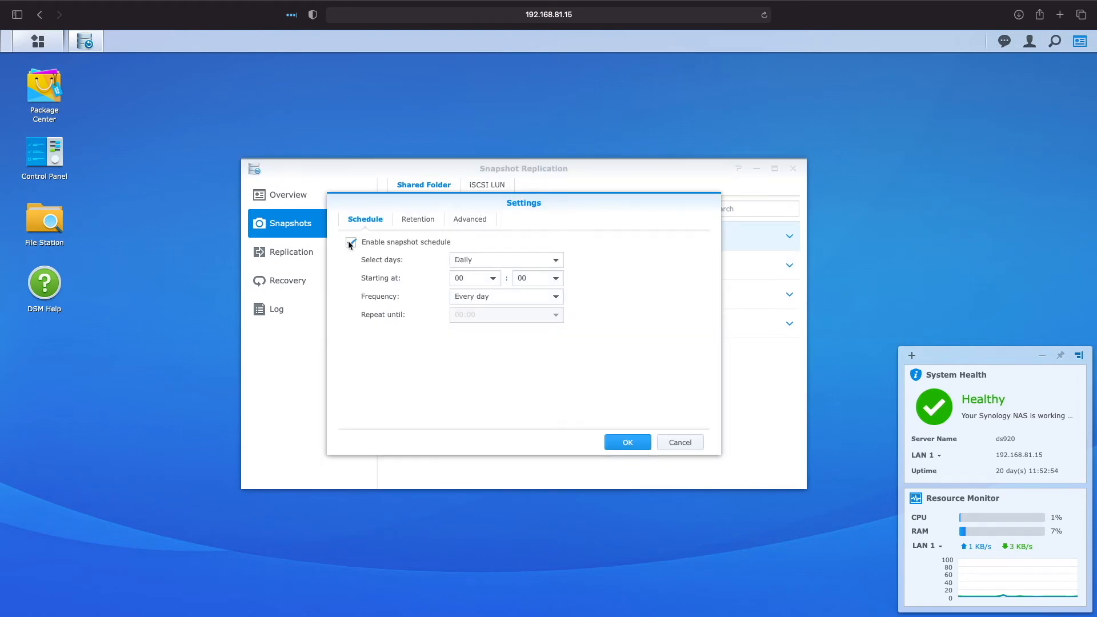
{"action": "left_click", "coordinate": [555, 261]}
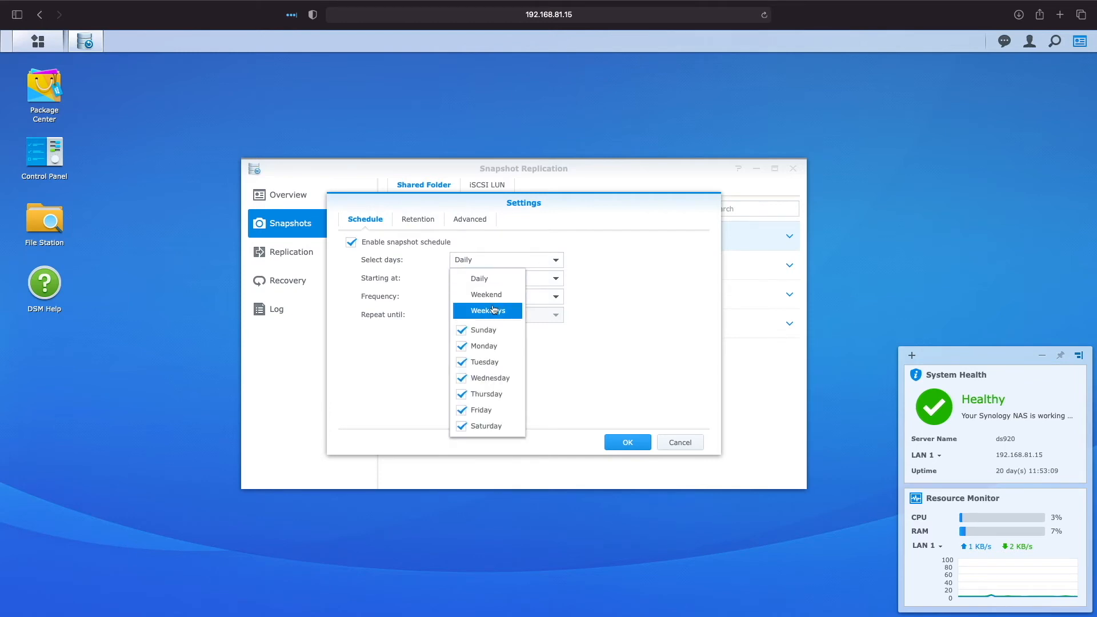
{"action": "left_click", "coordinate": [462, 330]}
{"action": "left_click", "coordinate": [463, 363]}
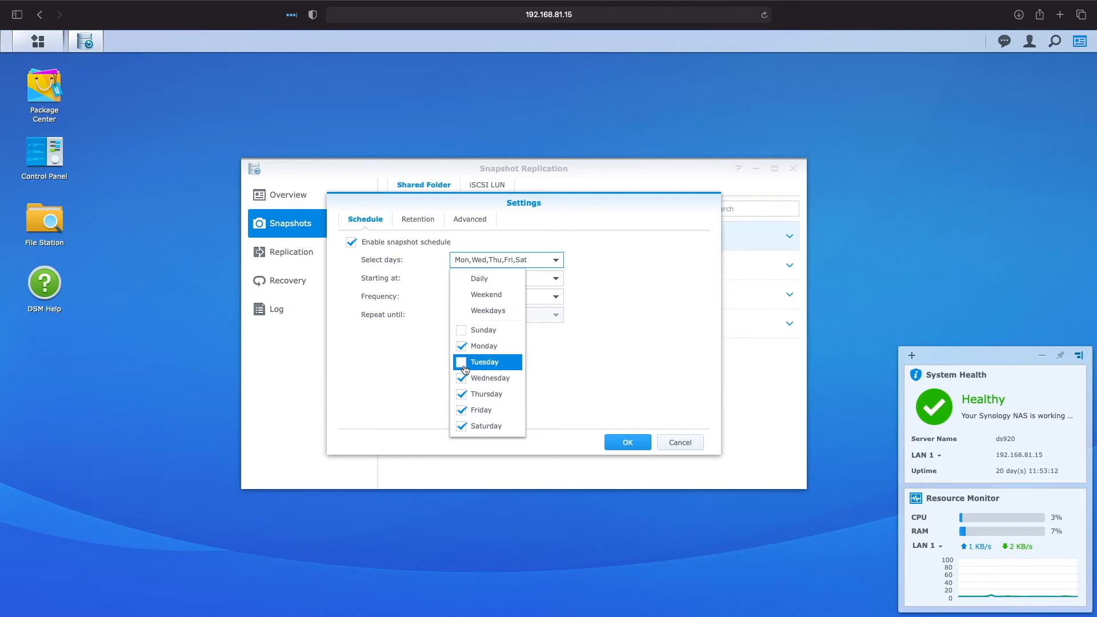
{"action": "left_click", "coordinate": [462, 395]}
{"action": "left_click", "coordinate": [463, 427]}
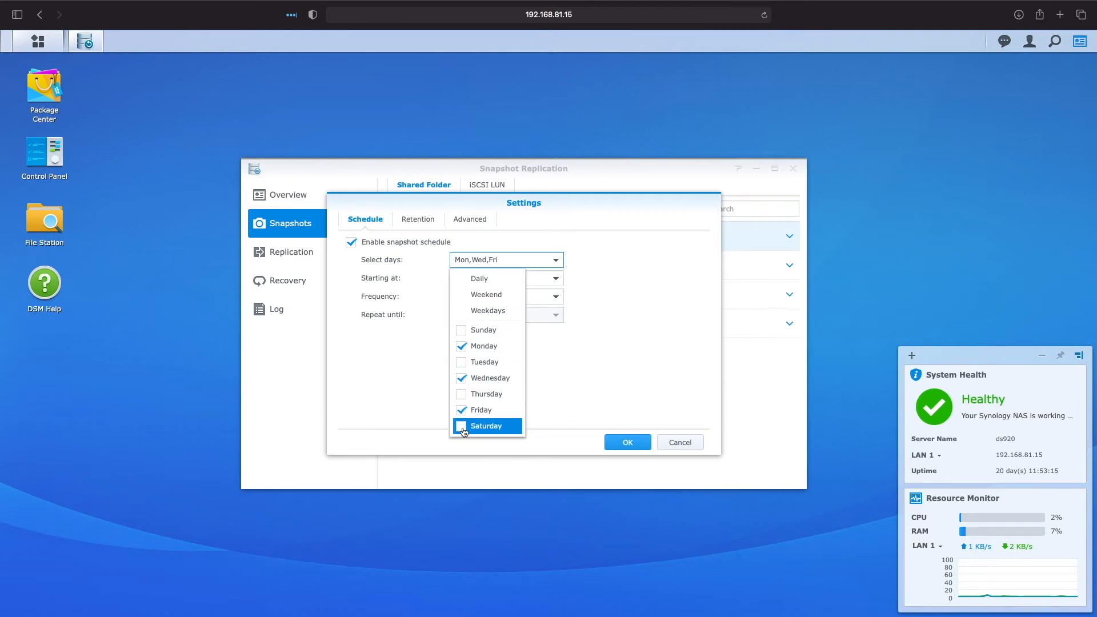
{"action": "left_click", "coordinate": [612, 304]}
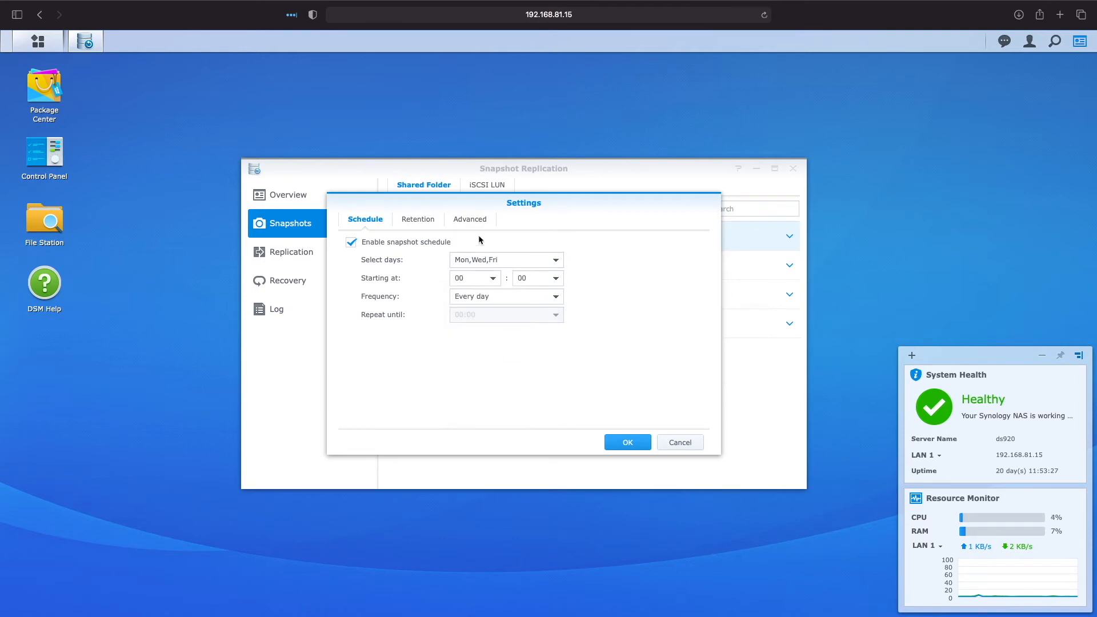
Set the snapshot schedule's start time to 22:00 and review the additional frequency options without applying one
{"action": "left_click", "coordinate": [494, 278]}
{"action": "left_click_drag", "start_coordinate": [496, 314], "coordinate": [490, 419]}
{"action": "left_click", "coordinate": [478, 435]}
{"action": "left_click", "coordinate": [556, 296]}
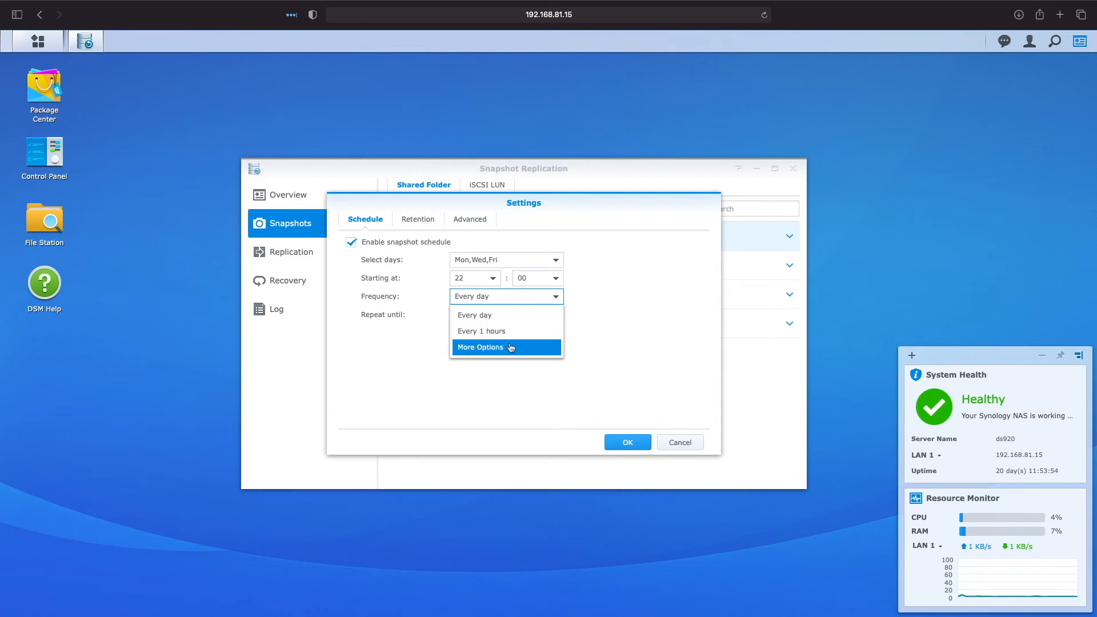
{"action": "left_click", "coordinate": [510, 347]}
{"action": "left_click", "coordinate": [614, 269]}
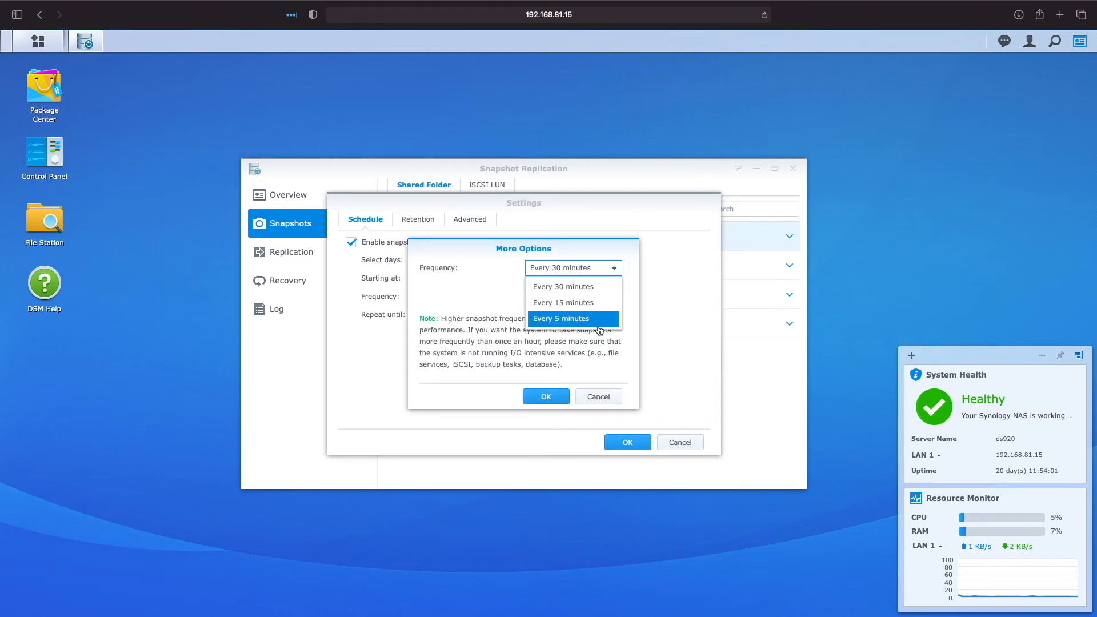
{"action": "left_click", "coordinate": [605, 397]}
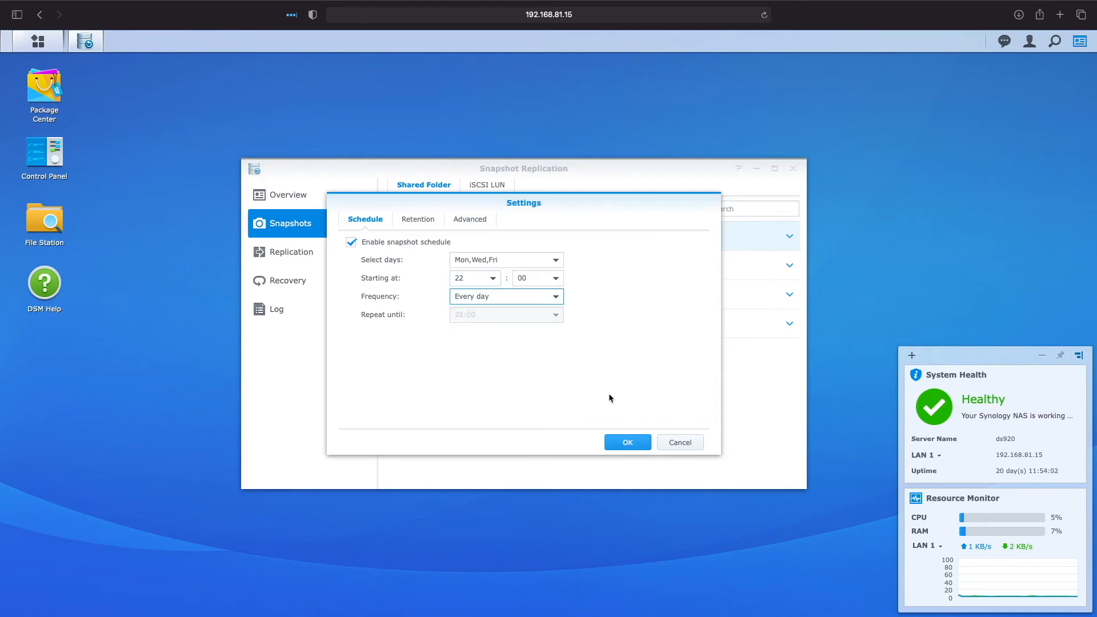
Select the advanced retention policy, reviewing its rules without changing them, and open the advanced snapshot settings
{"action": "left_click", "coordinate": [427, 221]}
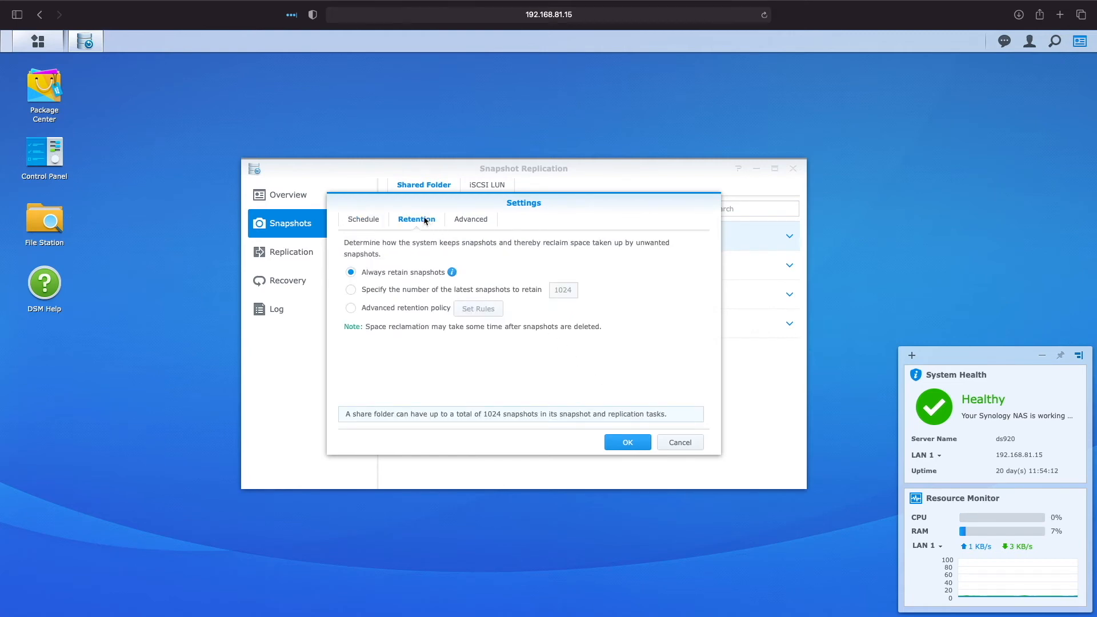
{"action": "left_click", "coordinate": [350, 289]}
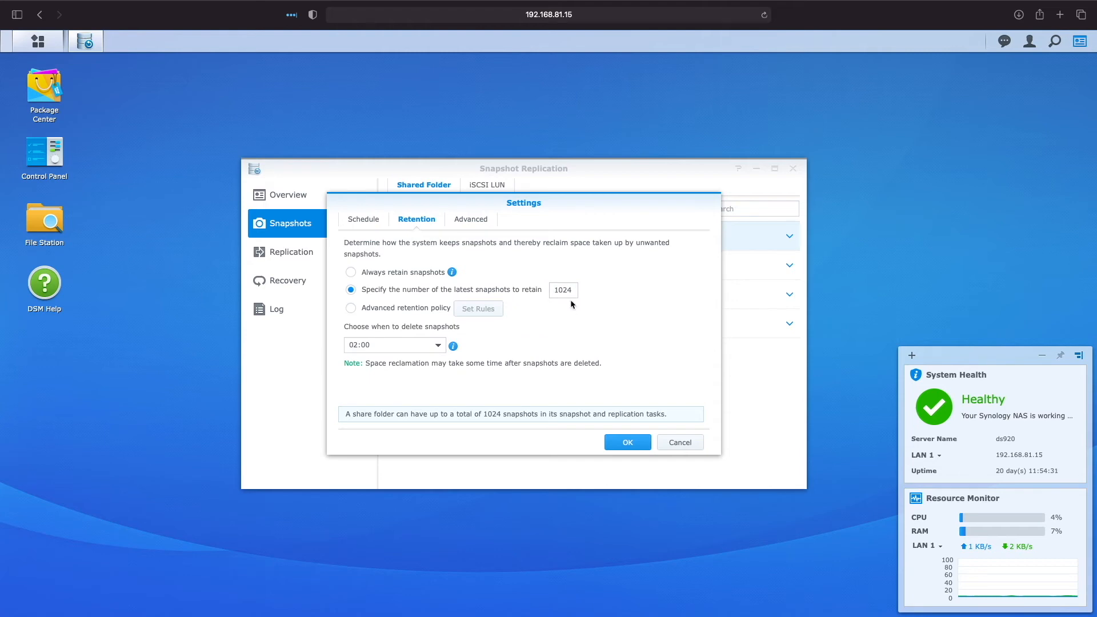
{"action": "left_click", "coordinate": [351, 308]}
{"action": "left_click", "coordinate": [478, 309]}
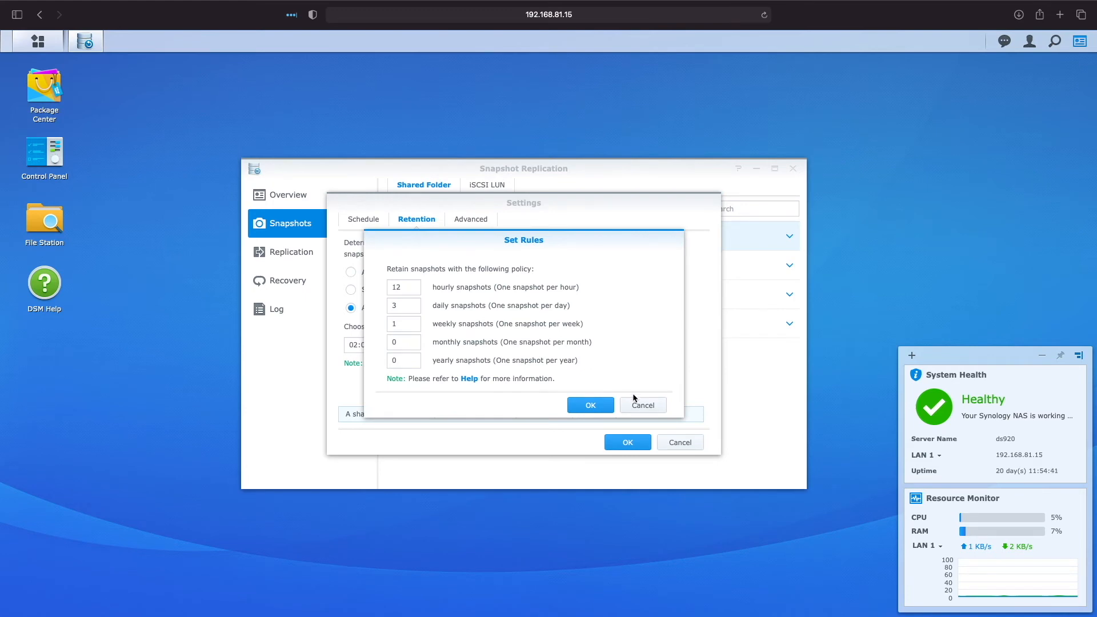
{"action": "left_click", "coordinate": [641, 405]}
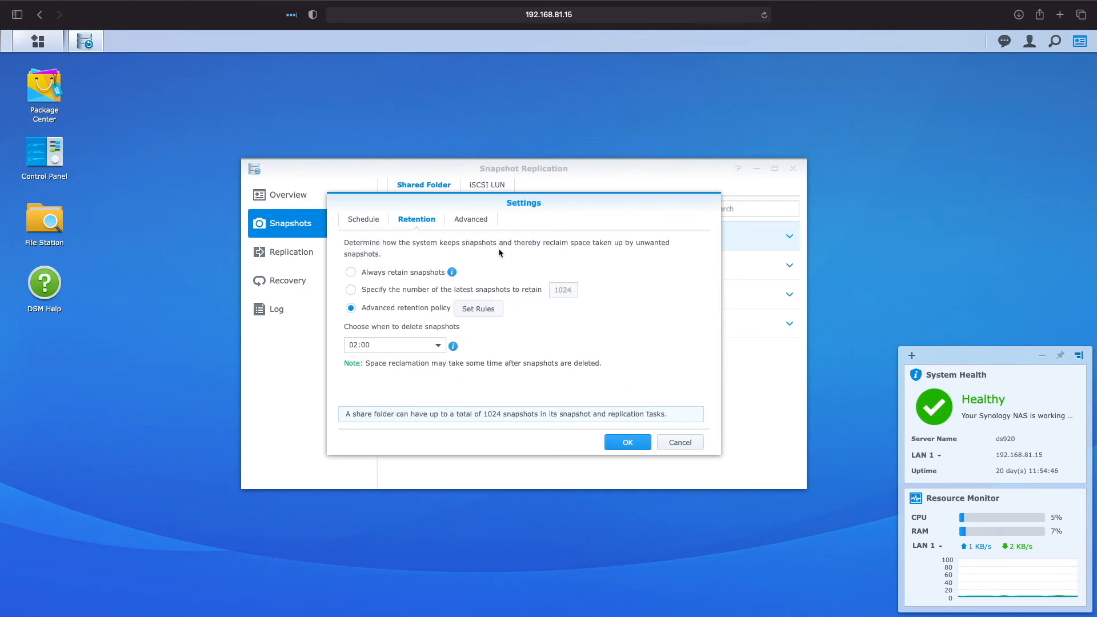
{"action": "left_click", "coordinate": [479, 223]}
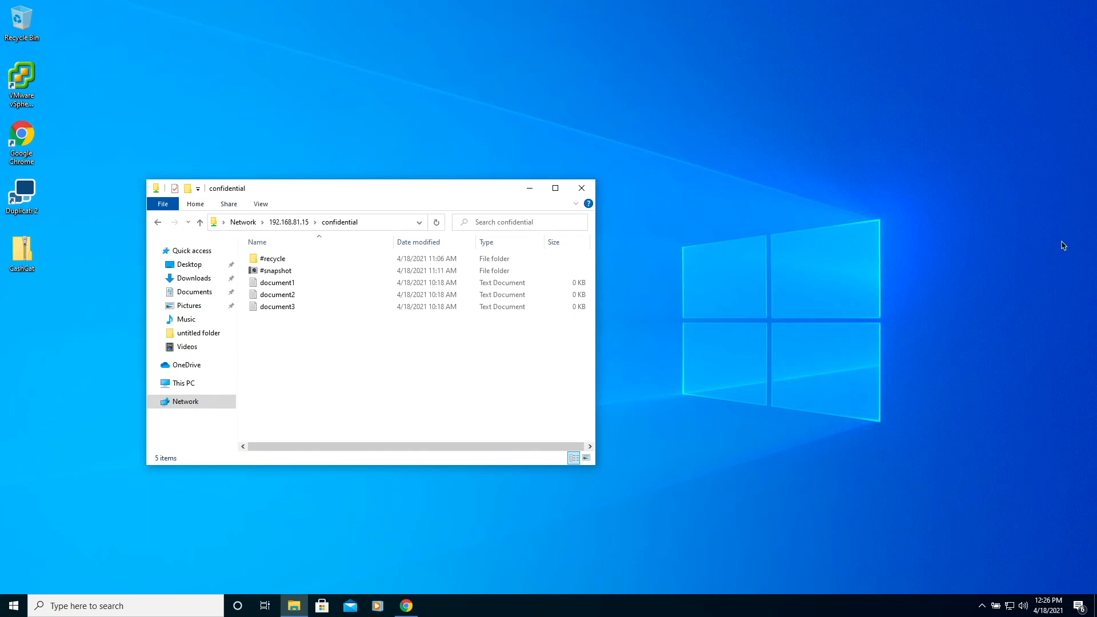
Reposition the confidential share's window, select the CashCat archive on the desktop and switch to Chrome to view the CashCat simulator's README
{"action": "mouse_move", "coordinate": [463, 192]}
{"action": "left_mouse_down"}
{"action": "mouse_move", "coordinate": [421, 191]}
{"action": "mouse_move", "coordinate": [447, 186]}
{"action": "left_mouse_up"}
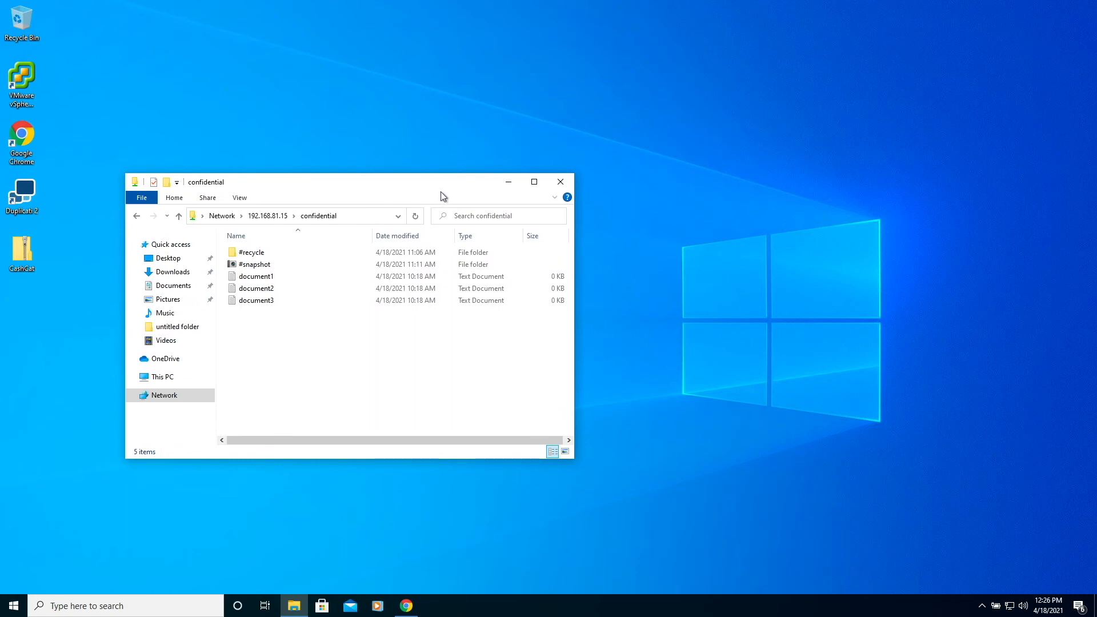
{"action": "left_click", "coordinate": [26, 253]}
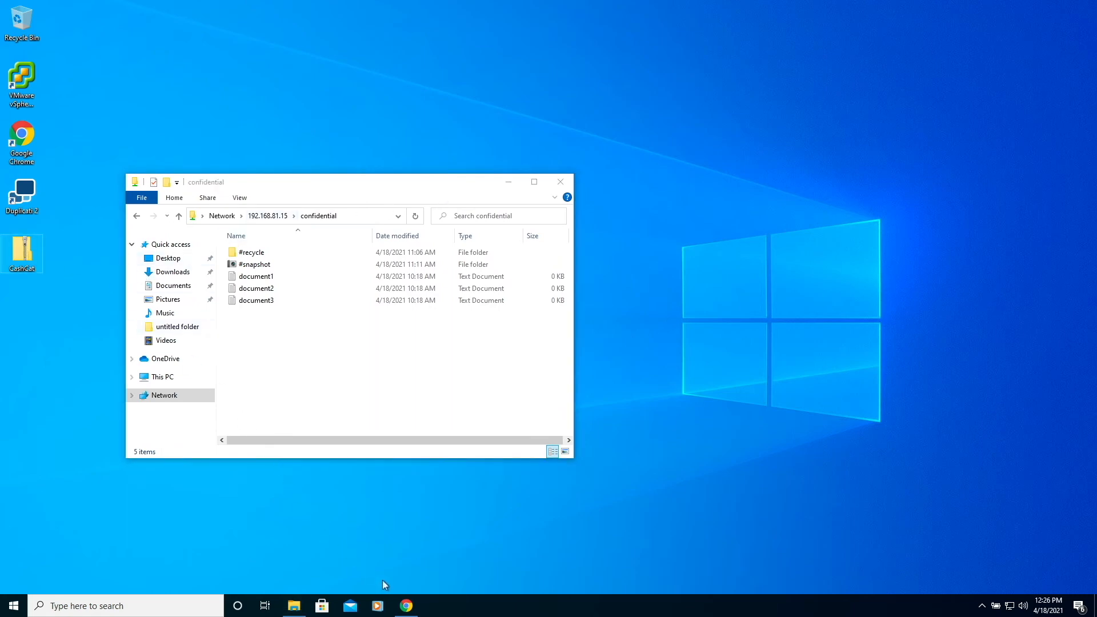
{"action": "left_click", "coordinate": [404, 607]}
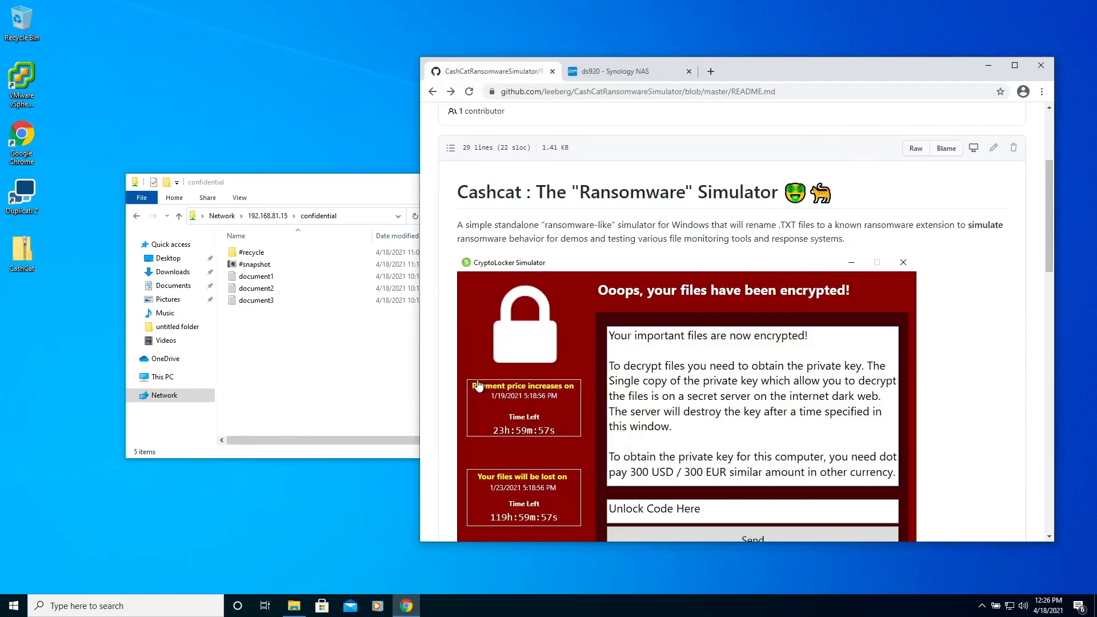
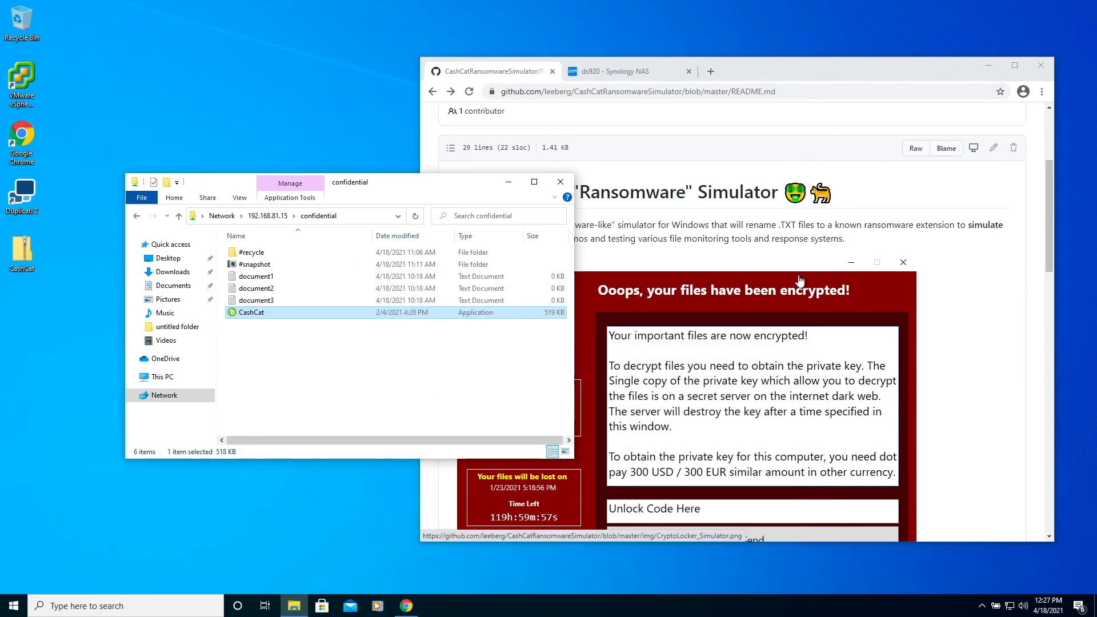
Run the CashCat ransomware simulator inside the confidential share, inspect the affected documents and close the simulator
{"action": "double_click", "coordinate": [257, 313]}
{"action": "left_click", "coordinate": [591, 316]}
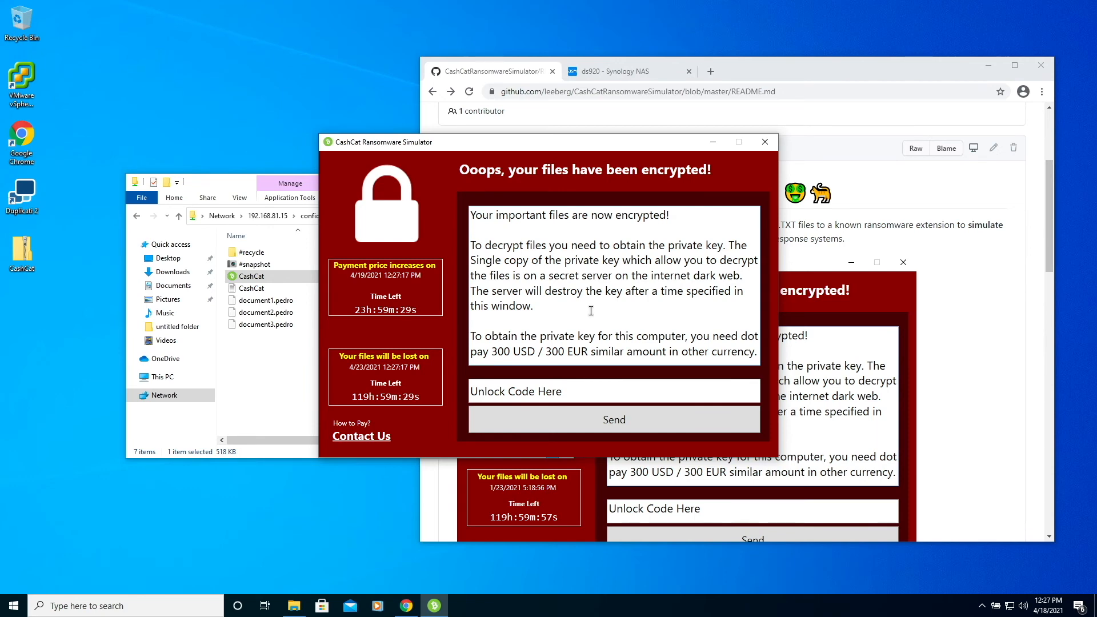
{"action": "left_click", "coordinate": [240, 188]}
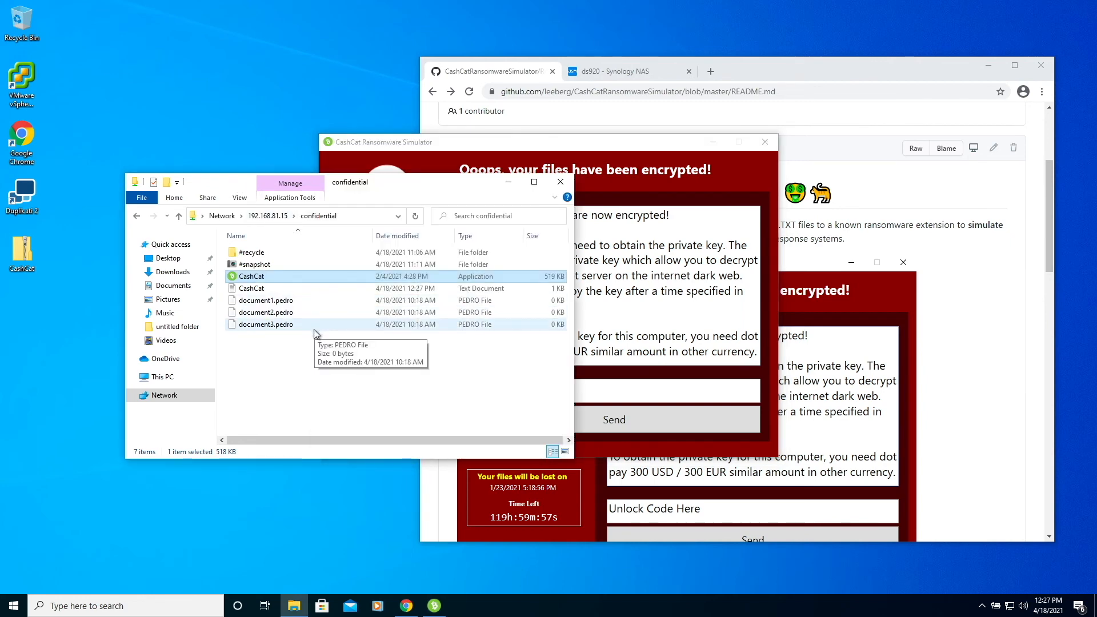
{"action": "left_click", "coordinate": [561, 153]}
{"action": "left_click", "coordinate": [765, 142]}
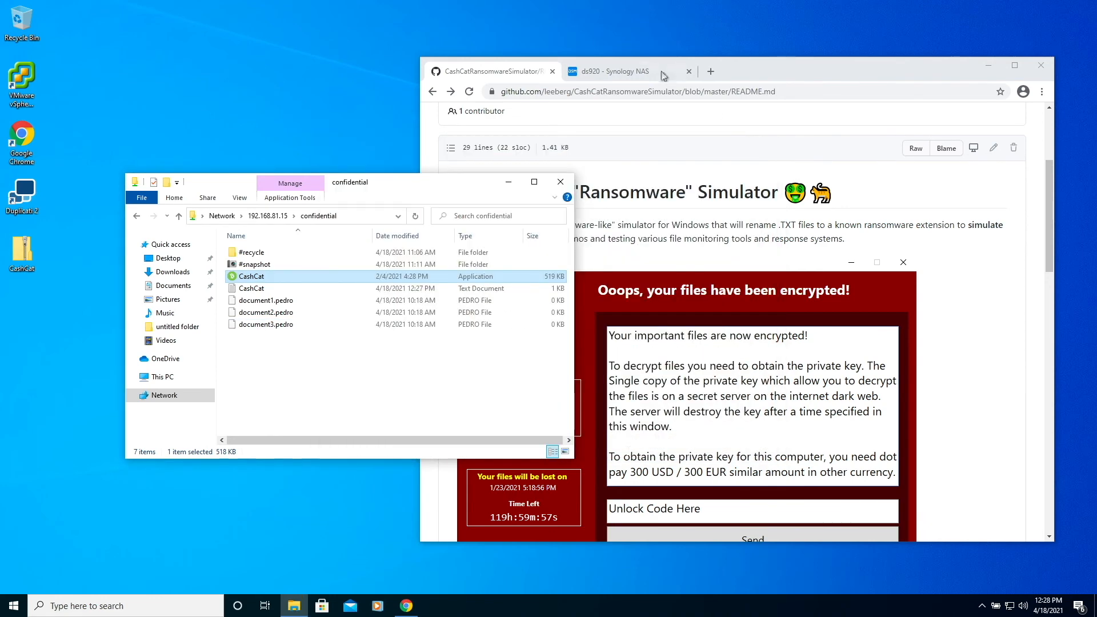
Switch to the Synology NAS page in Chrome and open Snapshot Replication
{"action": "left_click", "coordinate": [674, 80]}
{"action": "left_click", "coordinate": [457, 114]}
{"action": "left_click", "coordinate": [811, 339]}
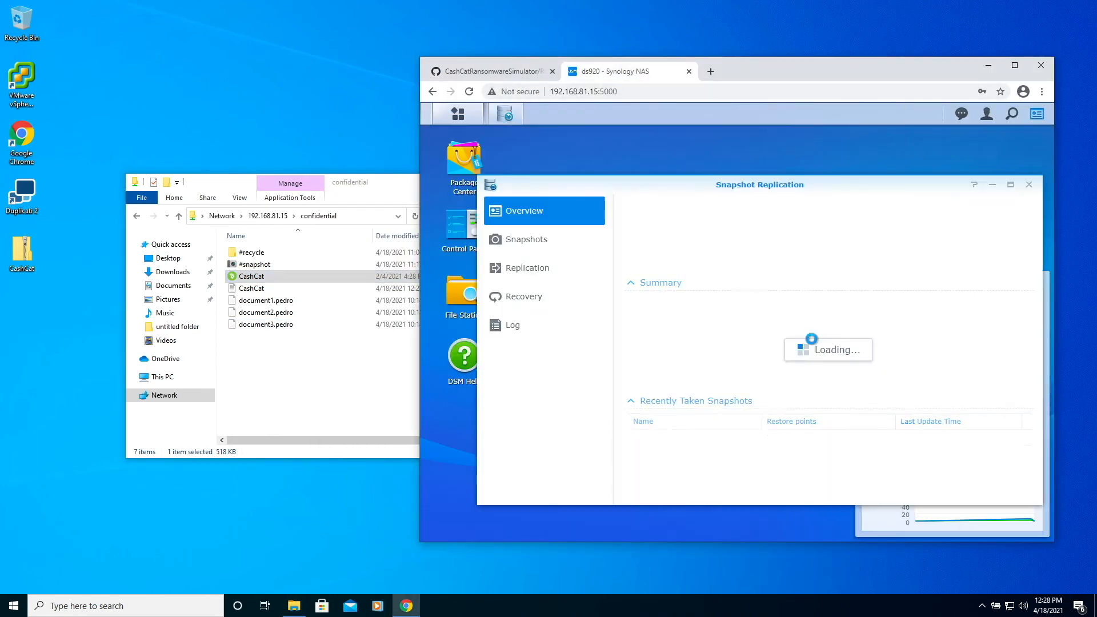
{"action": "left_click", "coordinate": [829, 438]}
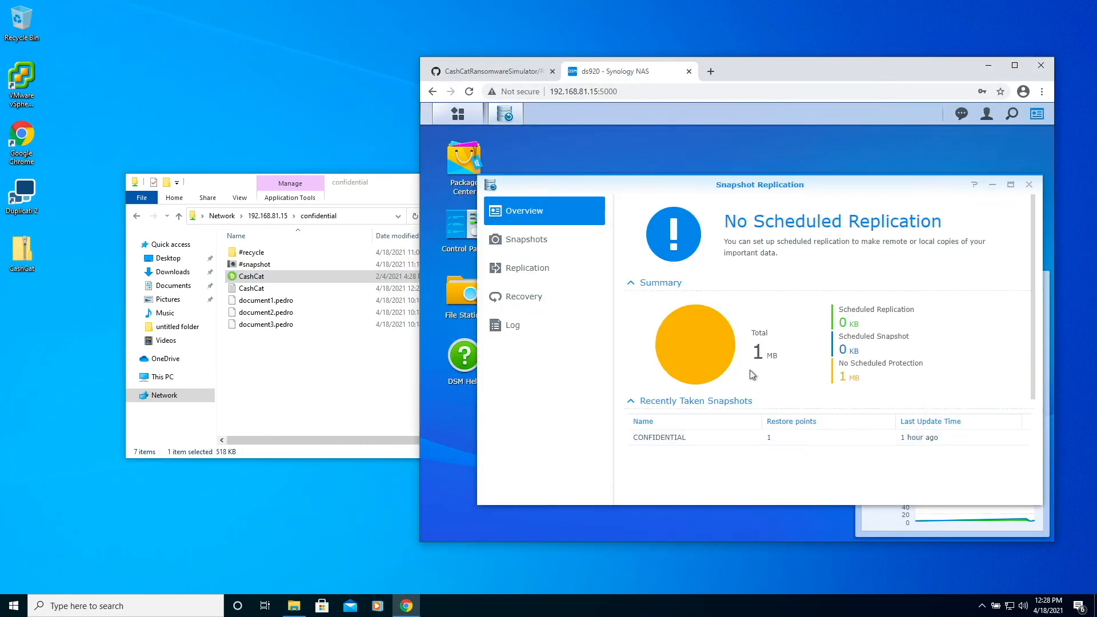
Restore the CONFIDENTIAL shared folder to its pre-ransomware-snapshot, without taking a snapshot before restoring
{"action": "left_click", "coordinate": [550, 296]}
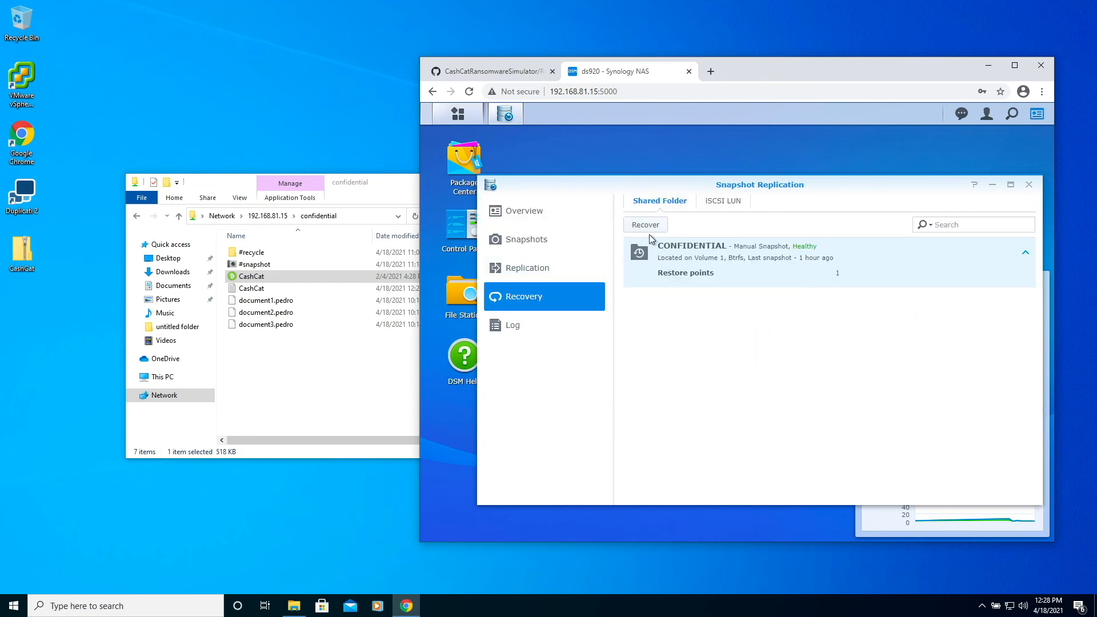
{"action": "left_click", "coordinate": [645, 227]}
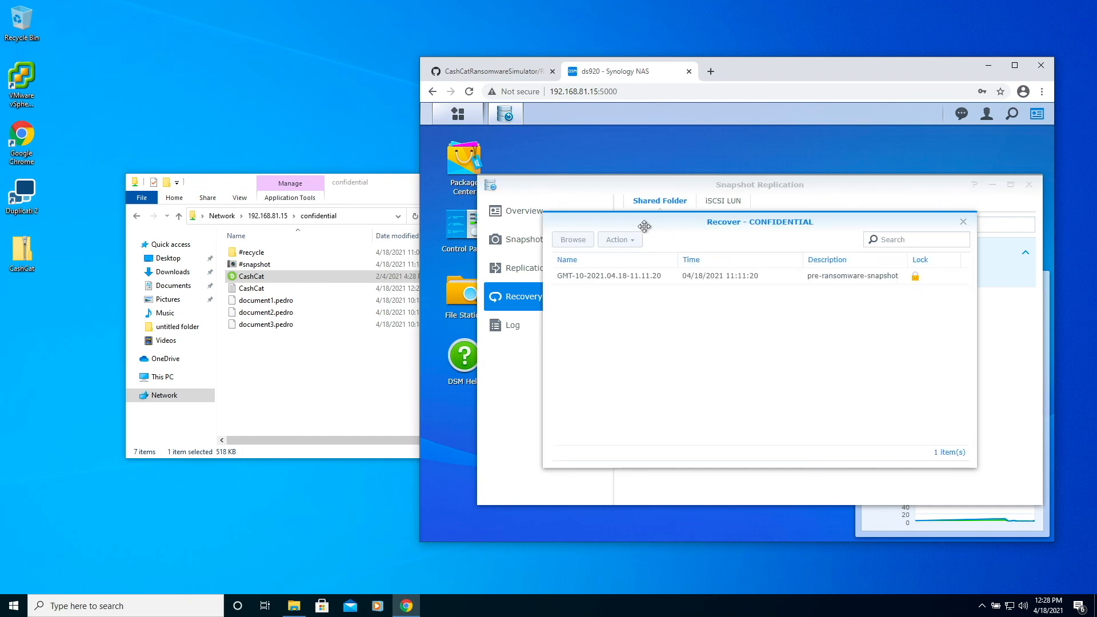
{"action": "left_click", "coordinate": [652, 276]}
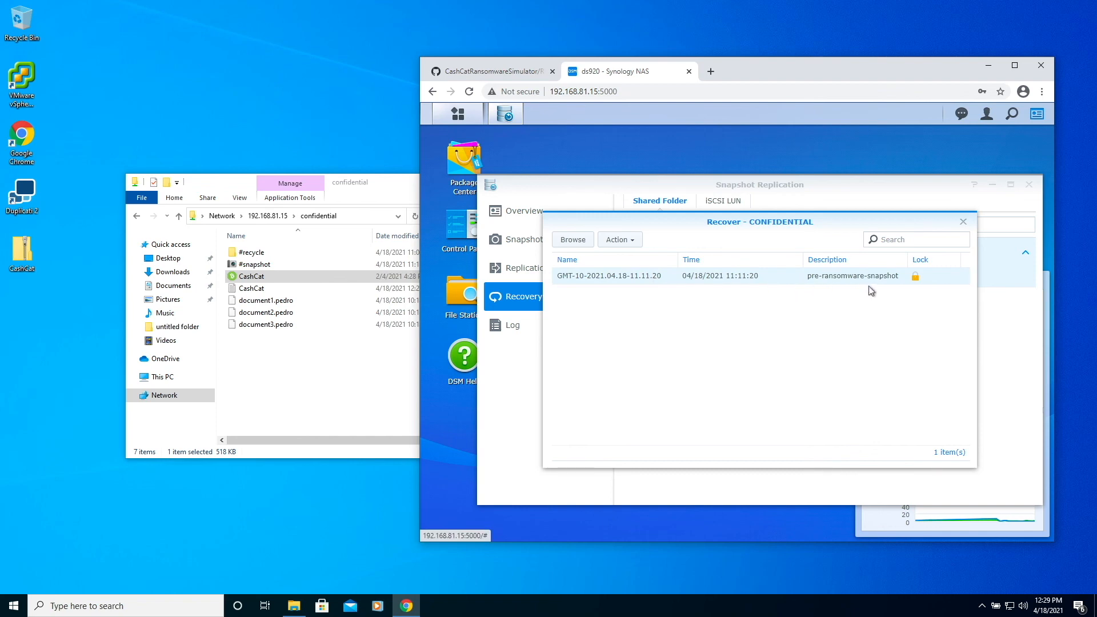
{"action": "left_click", "coordinate": [639, 246]}
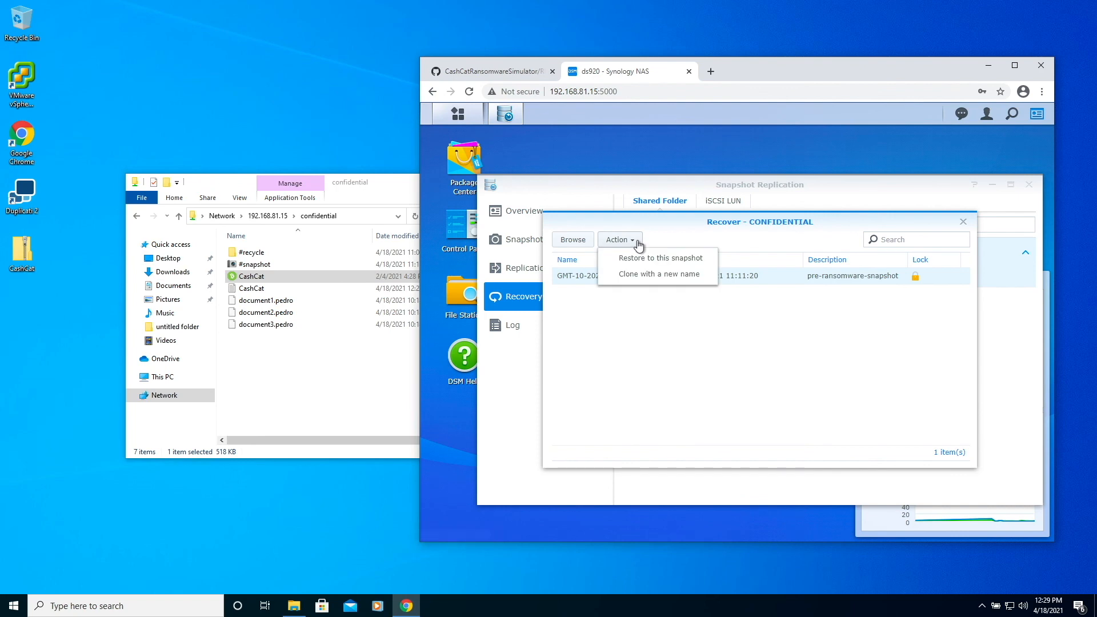
{"action": "left_click", "coordinate": [645, 259]}
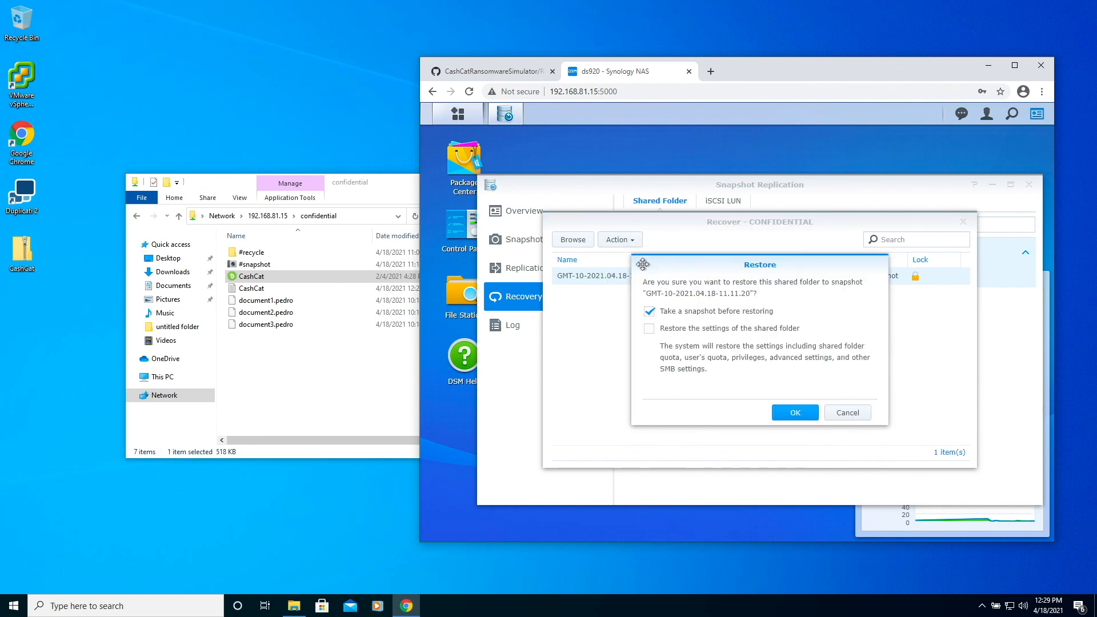
{"action": "left_click", "coordinate": [649, 312]}
{"action": "left_click", "coordinate": [785, 415]}
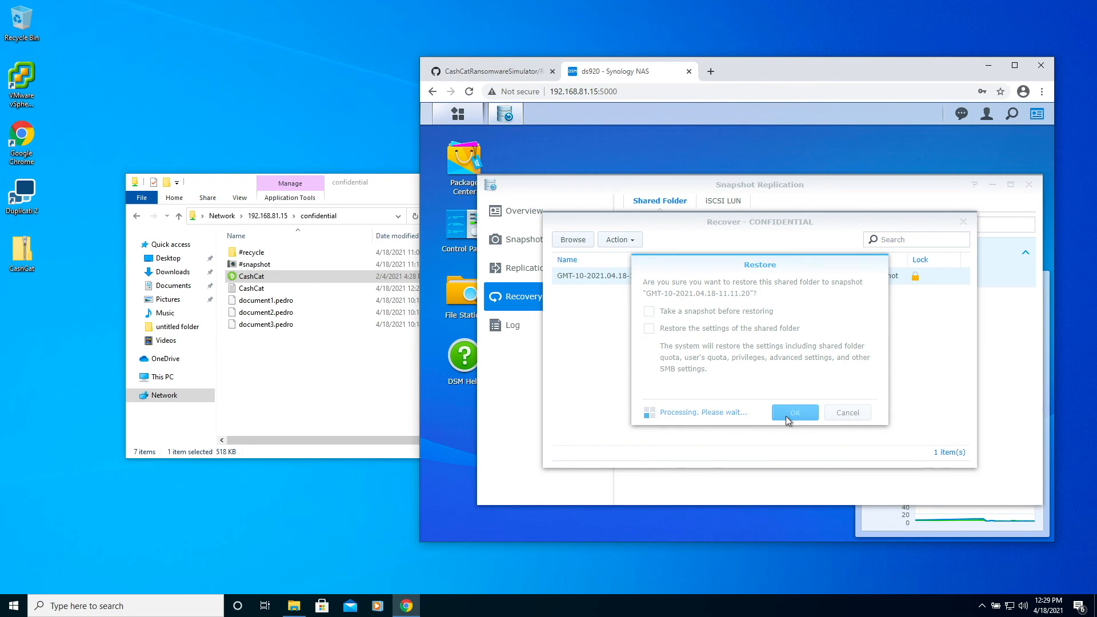
Reopen the confidential share from 192.168.81.15 in File Explorer to check its restored documents
{"action": "left_click", "coordinate": [387, 190]}
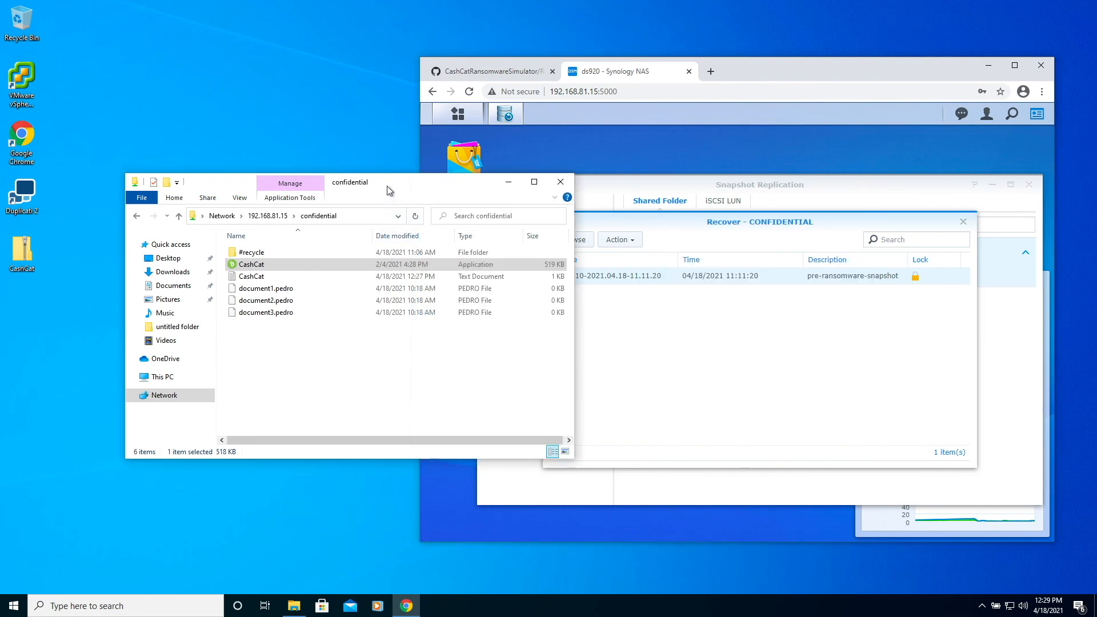
{"action": "left_click", "coordinate": [279, 217]}
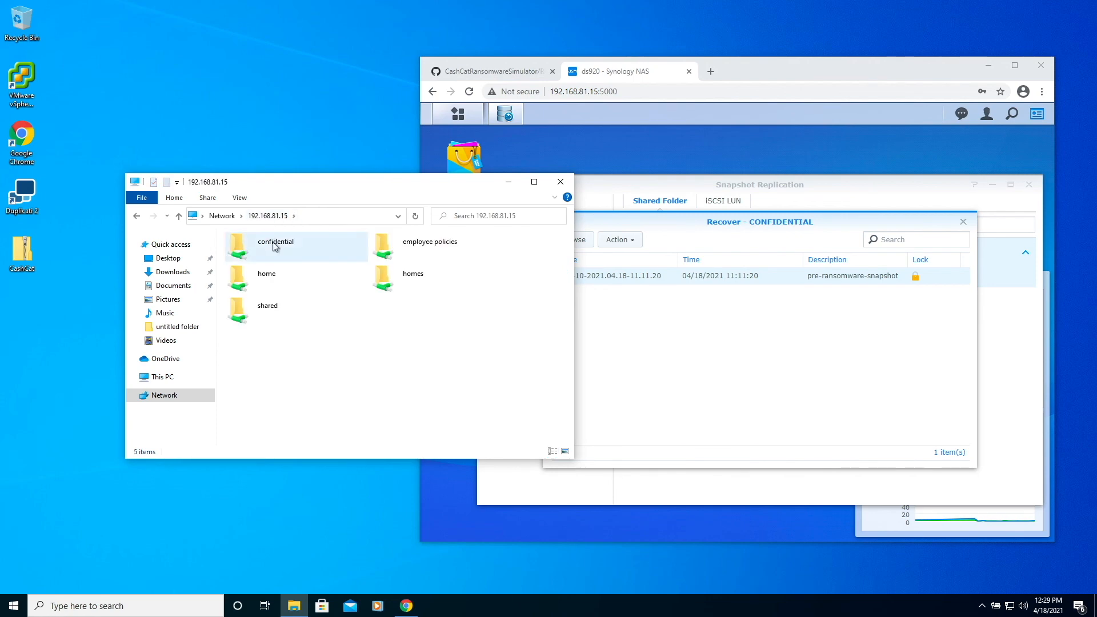
{"action": "double_click", "coordinate": [273, 241]}
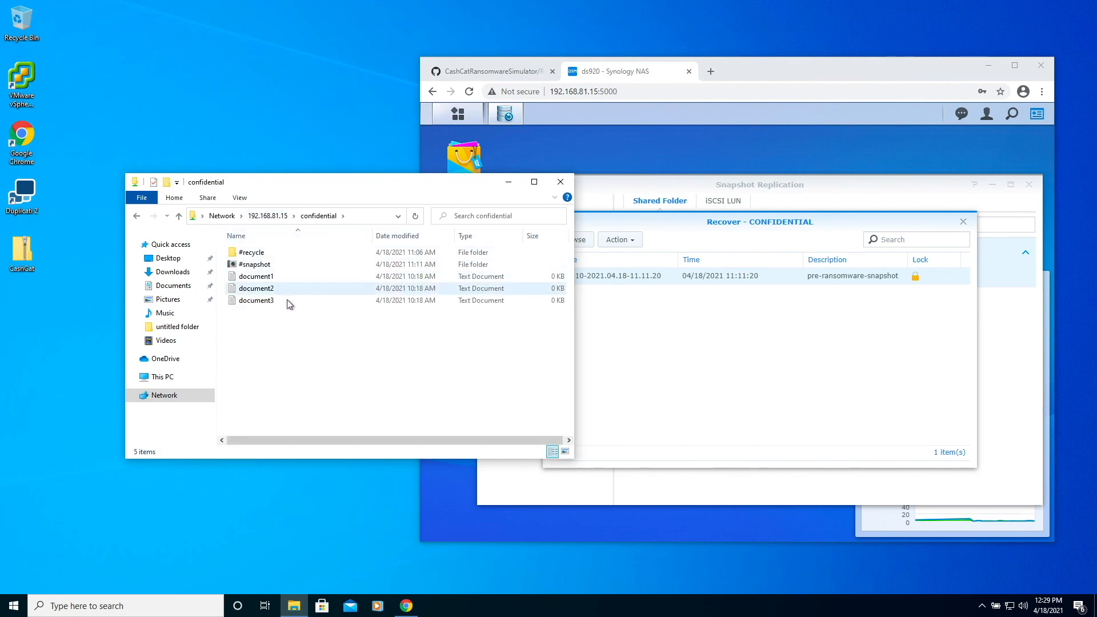